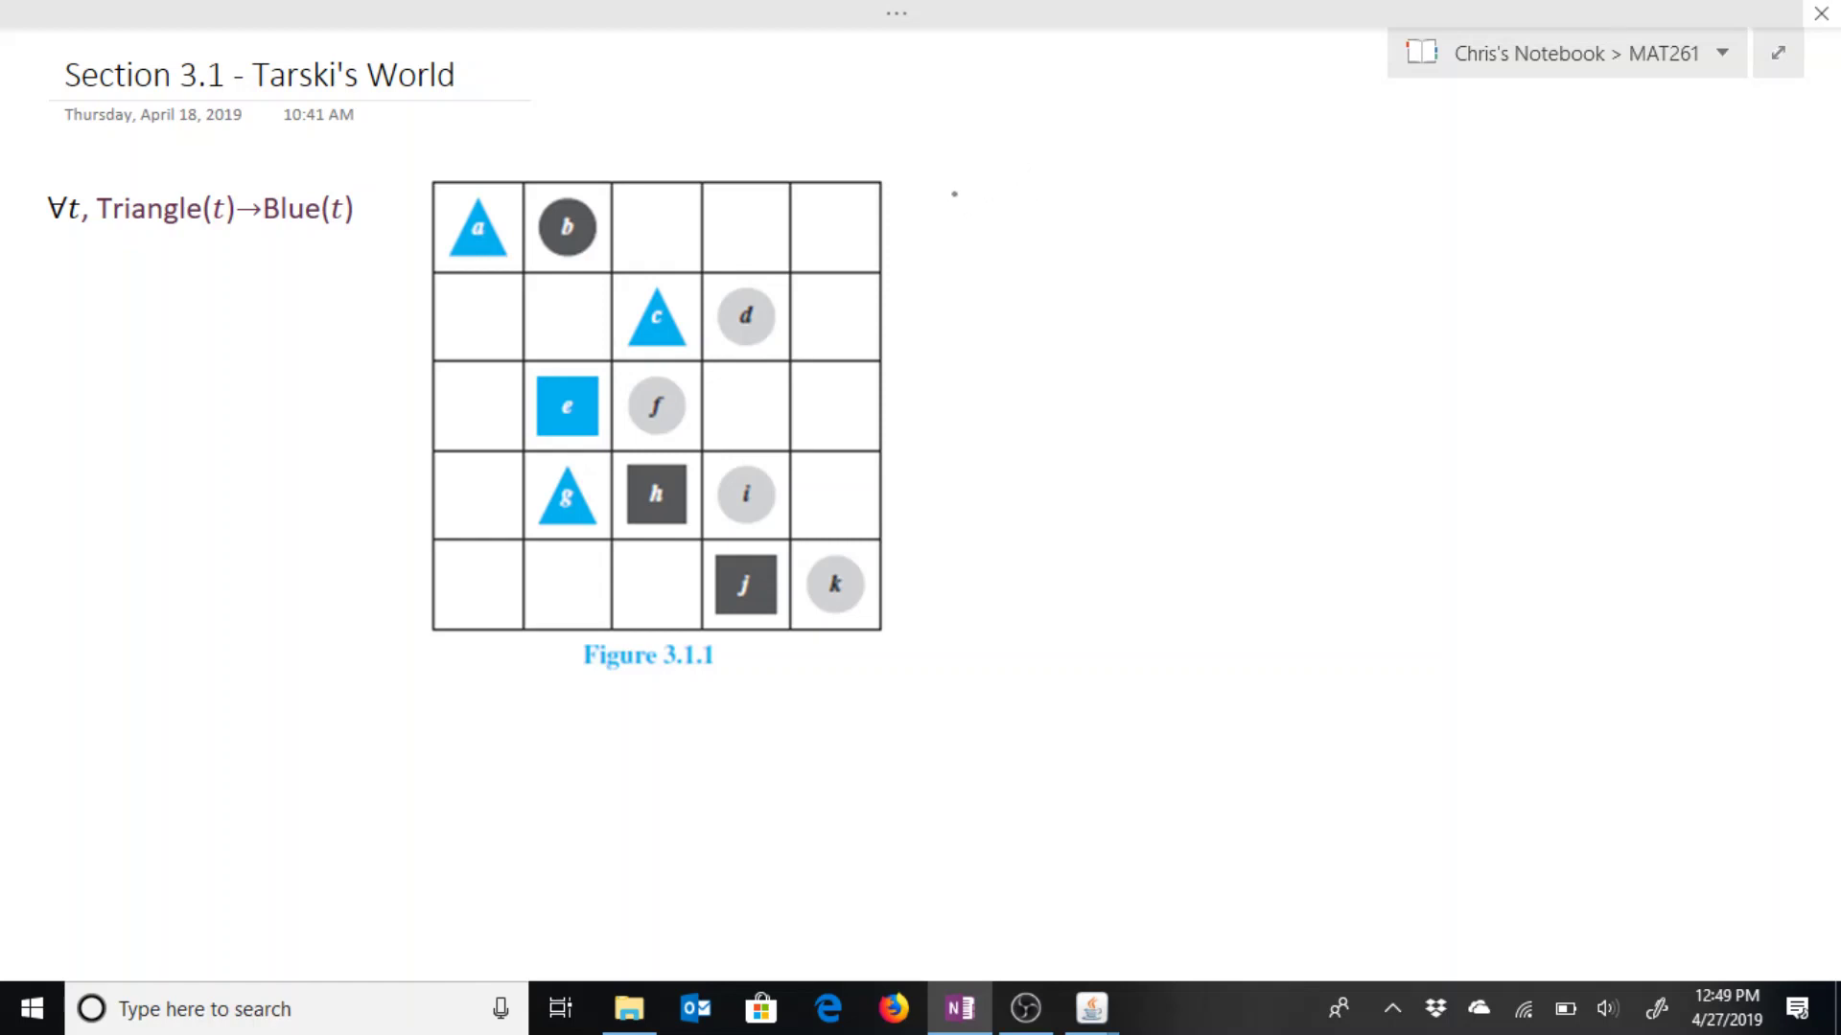
Step: Handwrite 'If a shape is a triangle,' to the right of the grid
{"action": "mouse_move", "coordinate": [975, 186]}
{"action": "left_mouse_down"}
{"action": "mouse_move", "coordinate": [991, 221]}
{"action": "mouse_move", "coordinate": [1027, 195]}
{"action": "mouse_move", "coordinate": [1203, 229]}
{"action": "left_mouse_up"}
{"action": "mouse_move", "coordinate": [1227, 213]}
{"action": "left_mouse_down"}
{"action": "mouse_move", "coordinate": [1210, 221]}
{"action": "mouse_move", "coordinate": [1229, 230]}
{"action": "left_mouse_up"}
{"action": "mouse_move", "coordinate": [1234, 209]}
{"action": "left_mouse_down"}
{"action": "mouse_move", "coordinate": [1237, 236]}
{"action": "mouse_move", "coordinate": [1486, 235]}
{"action": "mouse_move", "coordinate": [1497, 211]}
{"action": "mouse_move", "coordinate": [1534, 233]}
{"action": "mouse_move", "coordinate": [1653, 236]}
{"action": "mouse_move", "coordinate": [1663, 254]}
{"action": "mouse_move", "coordinate": [1639, 265]}
{"action": "left_mouse_up"}
{"action": "left_click", "coordinate": [1304, 224]}
{"action": "left_click", "coordinate": [1331, 190]}
{"action": "left_click", "coordinate": [1532, 203]}
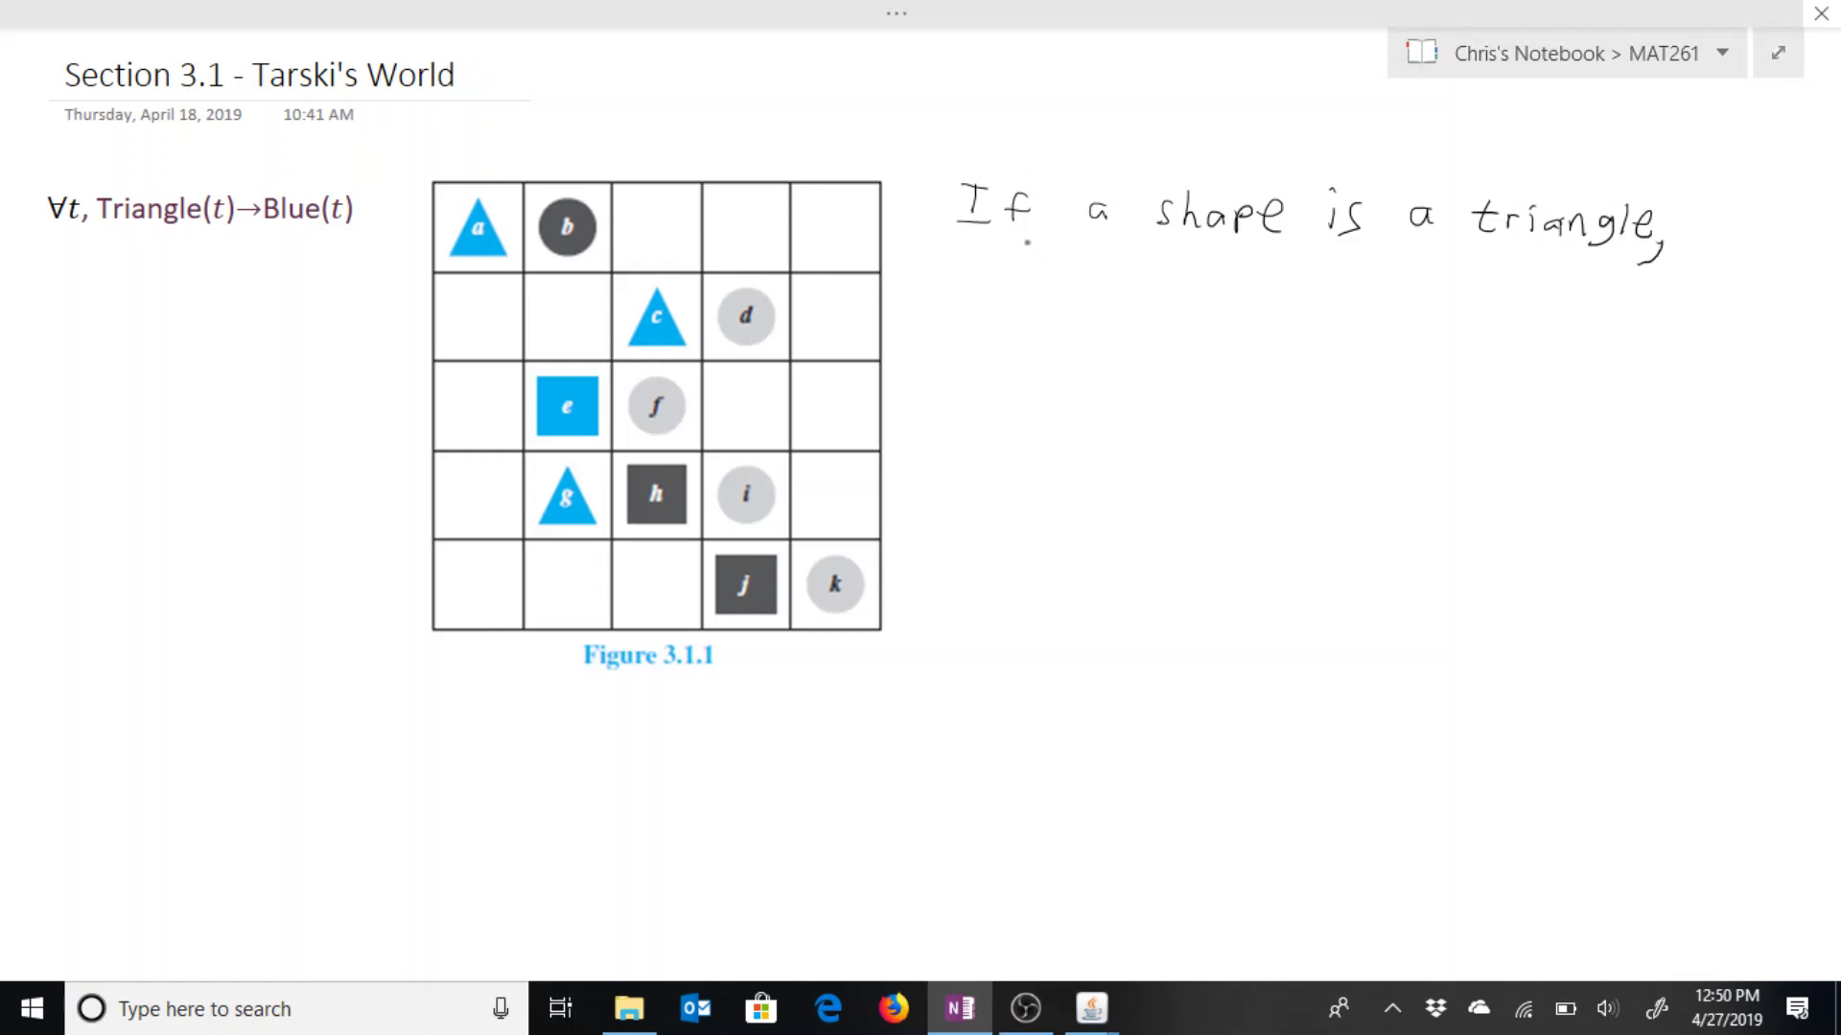
Step: Write the second line, 'then the shape is blue.'
{"action": "mouse_move", "coordinate": [1027, 238]}
{"action": "left_mouse_down"}
{"action": "mouse_move", "coordinate": [1033, 277]}
{"action": "mouse_move", "coordinate": [1044, 256]}
{"action": "mouse_move", "coordinate": [1223, 296]}
{"action": "mouse_move", "coordinate": [1228, 273]}
{"action": "mouse_move", "coordinate": [1253, 298]}
{"action": "mouse_move", "coordinate": [1441, 290]}
{"action": "left_mouse_up"}
{"action": "mouse_move", "coordinate": [1445, 287]}
{"action": "left_mouse_down"}
{"action": "mouse_move", "coordinate": [1470, 300]}
{"action": "mouse_move", "coordinate": [1533, 268]}
{"action": "mouse_move", "coordinate": [1548, 298]}
{"action": "mouse_move", "coordinate": [1661, 305]}
{"action": "left_mouse_up"}
{"action": "mouse_move", "coordinate": [1666, 289]}
{"action": "left_mouse_down"}
{"action": "mouse_move", "coordinate": [1682, 280]}
{"action": "mouse_move", "coordinate": [1689, 307]}
{"action": "left_mouse_up"}
{"action": "left_click", "coordinate": [1697, 300]}
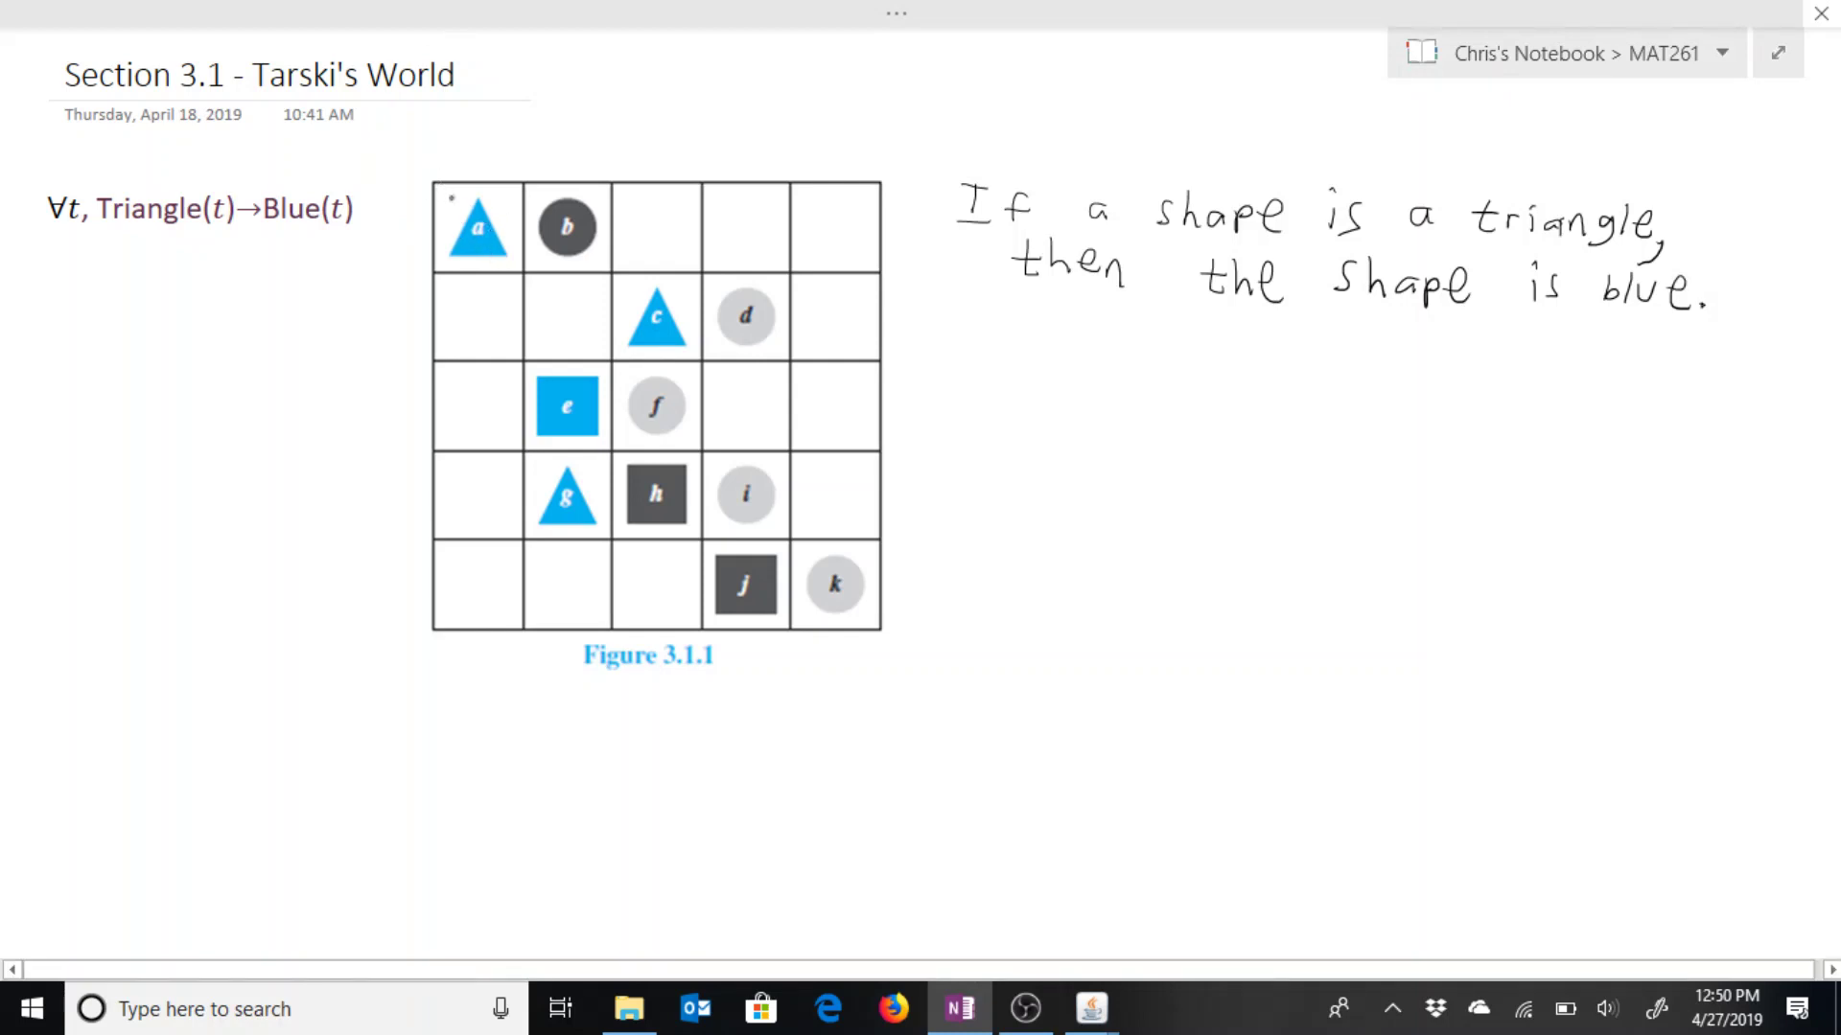
Step: Tick triangles a, c and g in the grid as blue
{"action": "left_click_drag", "start_coordinate": [452, 198], "coordinate": [486, 164]}
{"action": "mouse_move", "coordinate": [619, 285]}
{"action": "left_mouse_down"}
{"action": "mouse_move", "coordinate": [629, 298]}
{"action": "mouse_move", "coordinate": [668, 262]}
{"action": "left_mouse_up"}
{"action": "left_click_drag", "start_coordinate": [536, 452], "coordinate": [575, 436]}
Step: Handwrite the formula ∃x, Blue(x) ∧ ~Triangle(x) below the first formula
{"action": "mouse_move", "coordinate": [71, 261]}
{"action": "left_mouse_down"}
{"action": "mouse_move", "coordinate": [75, 288]}
{"action": "mouse_move", "coordinate": [69, 265]}
{"action": "mouse_move", "coordinate": [86, 264]}
{"action": "mouse_move", "coordinate": [63, 284]}
{"action": "mouse_move", "coordinate": [101, 297]}
{"action": "mouse_move", "coordinate": [87, 298]}
{"action": "mouse_move", "coordinate": [100, 317]}
{"action": "left_mouse_up"}
{"action": "left_click", "coordinate": [99, 284]}
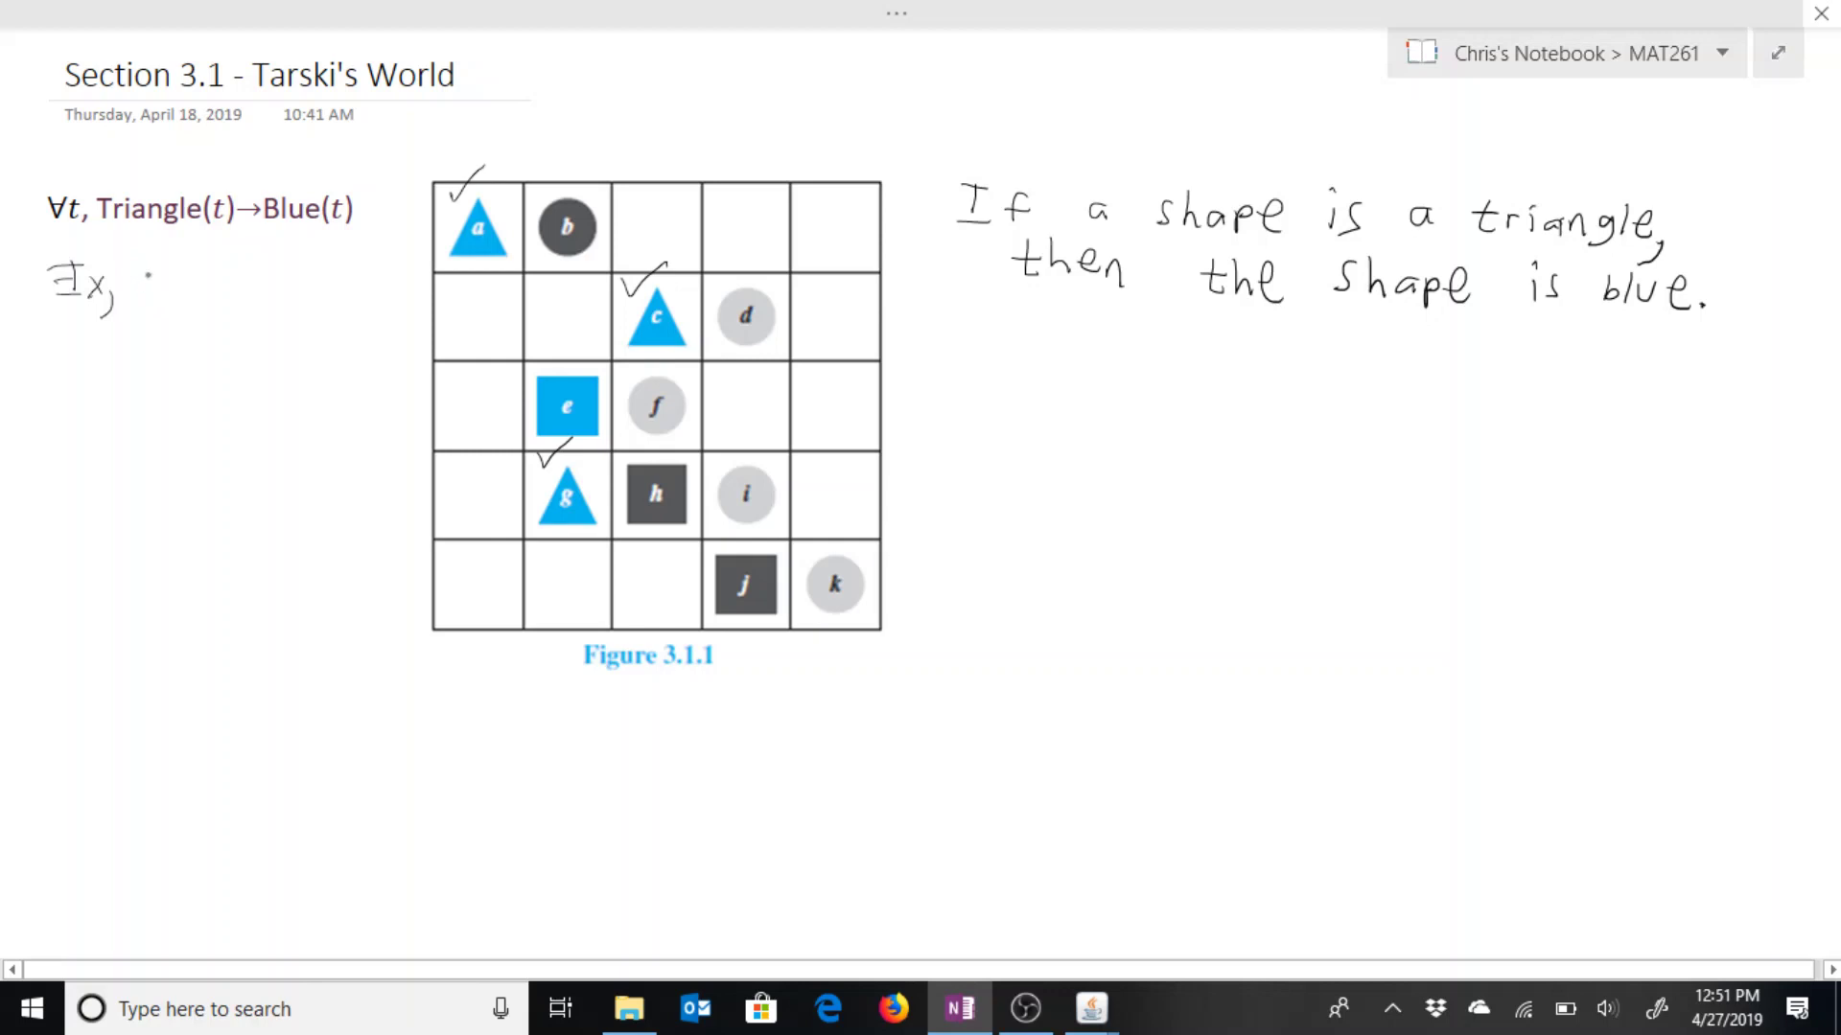
{"action": "left_click_drag", "start_coordinate": [148, 271], "coordinate": [146, 308]}
{"action": "mouse_move", "coordinate": [147, 273]}
{"action": "left_mouse_down"}
{"action": "mouse_move", "coordinate": [199, 284]}
{"action": "mouse_move", "coordinate": [178, 305]}
{"action": "mouse_move", "coordinate": [200, 288]}
{"action": "mouse_move", "coordinate": [255, 325]}
{"action": "left_mouse_up"}
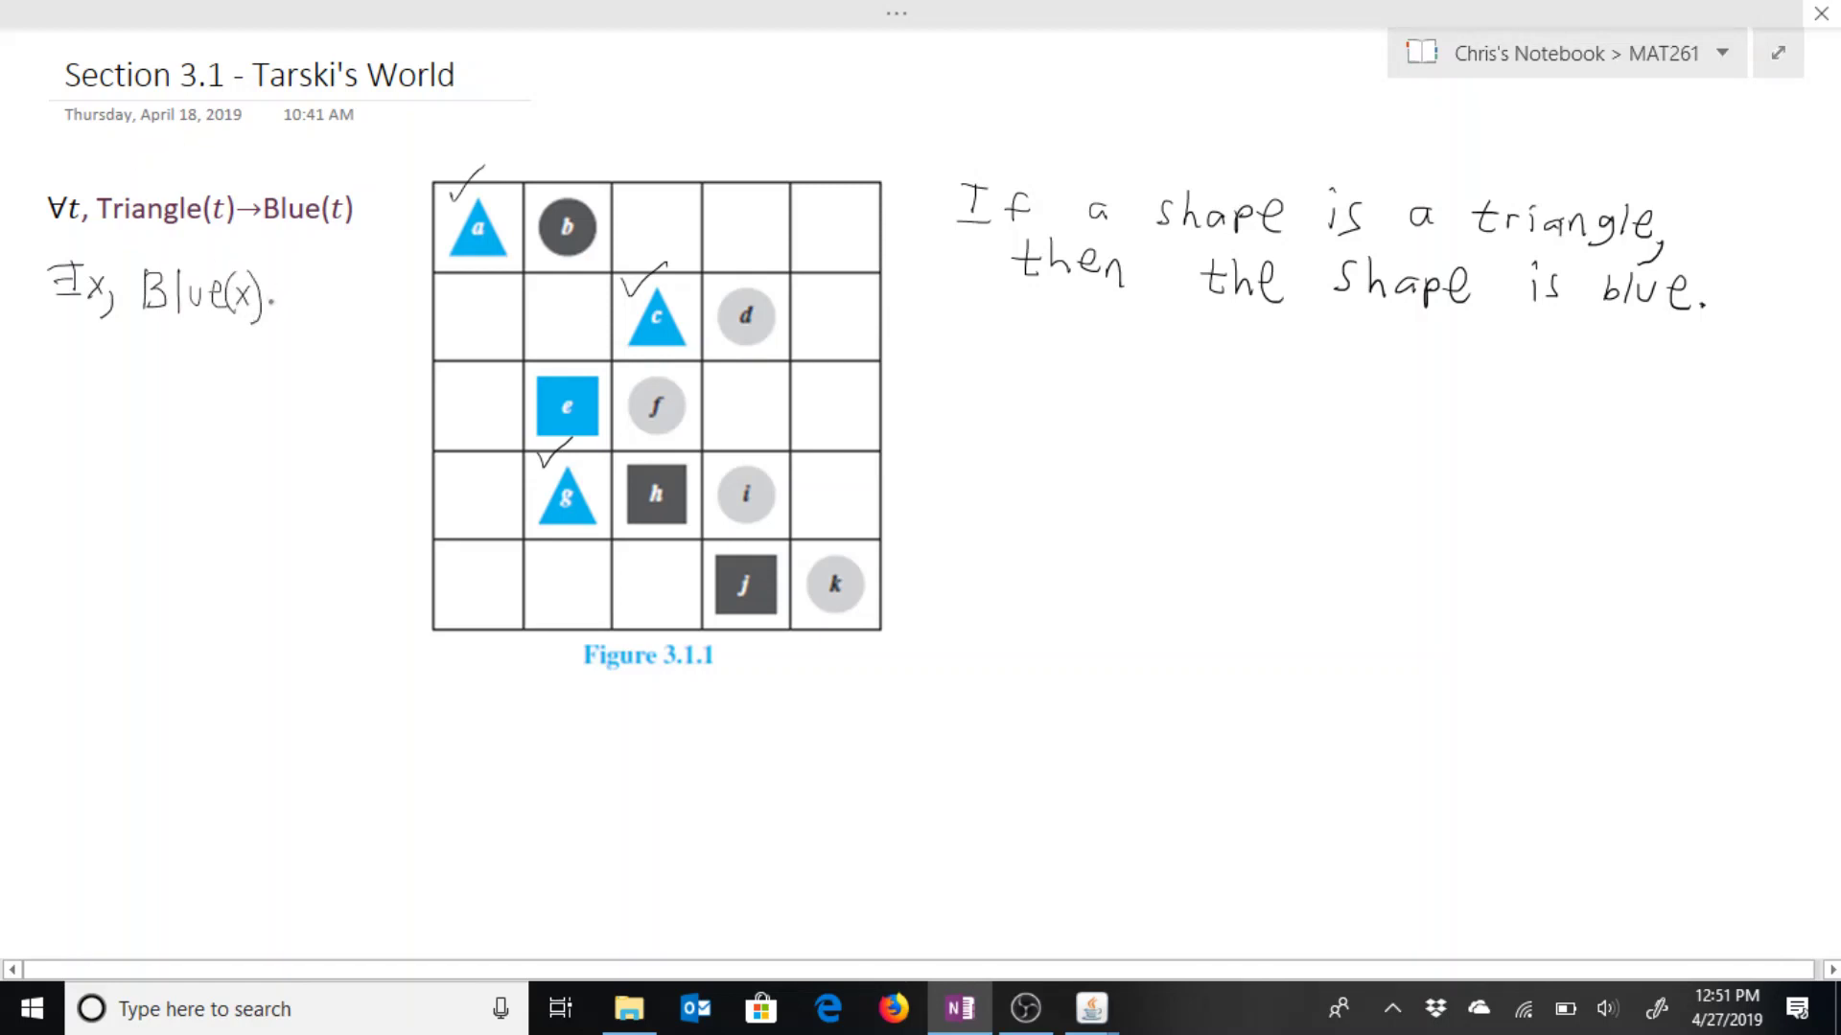
{"action": "left_click_drag", "start_coordinate": [276, 290], "coordinate": [290, 310]}
{"action": "mouse_move", "coordinate": [166, 355]}
{"action": "left_mouse_down"}
{"action": "mouse_move", "coordinate": [173, 341]}
{"action": "mouse_move", "coordinate": [294, 368]}
{"action": "left_mouse_up"}
{"action": "mouse_move", "coordinate": [302, 355]}
{"action": "left_mouse_down"}
{"action": "mouse_move", "coordinate": [324, 357]}
{"action": "mouse_move", "coordinate": [318, 381]}
{"action": "mouse_move", "coordinate": [360, 356]}
{"action": "mouse_move", "coordinate": [372, 390]}
{"action": "mouse_move", "coordinate": [403, 378]}
{"action": "mouse_move", "coordinate": [392, 397]}
{"action": "left_mouse_up"}
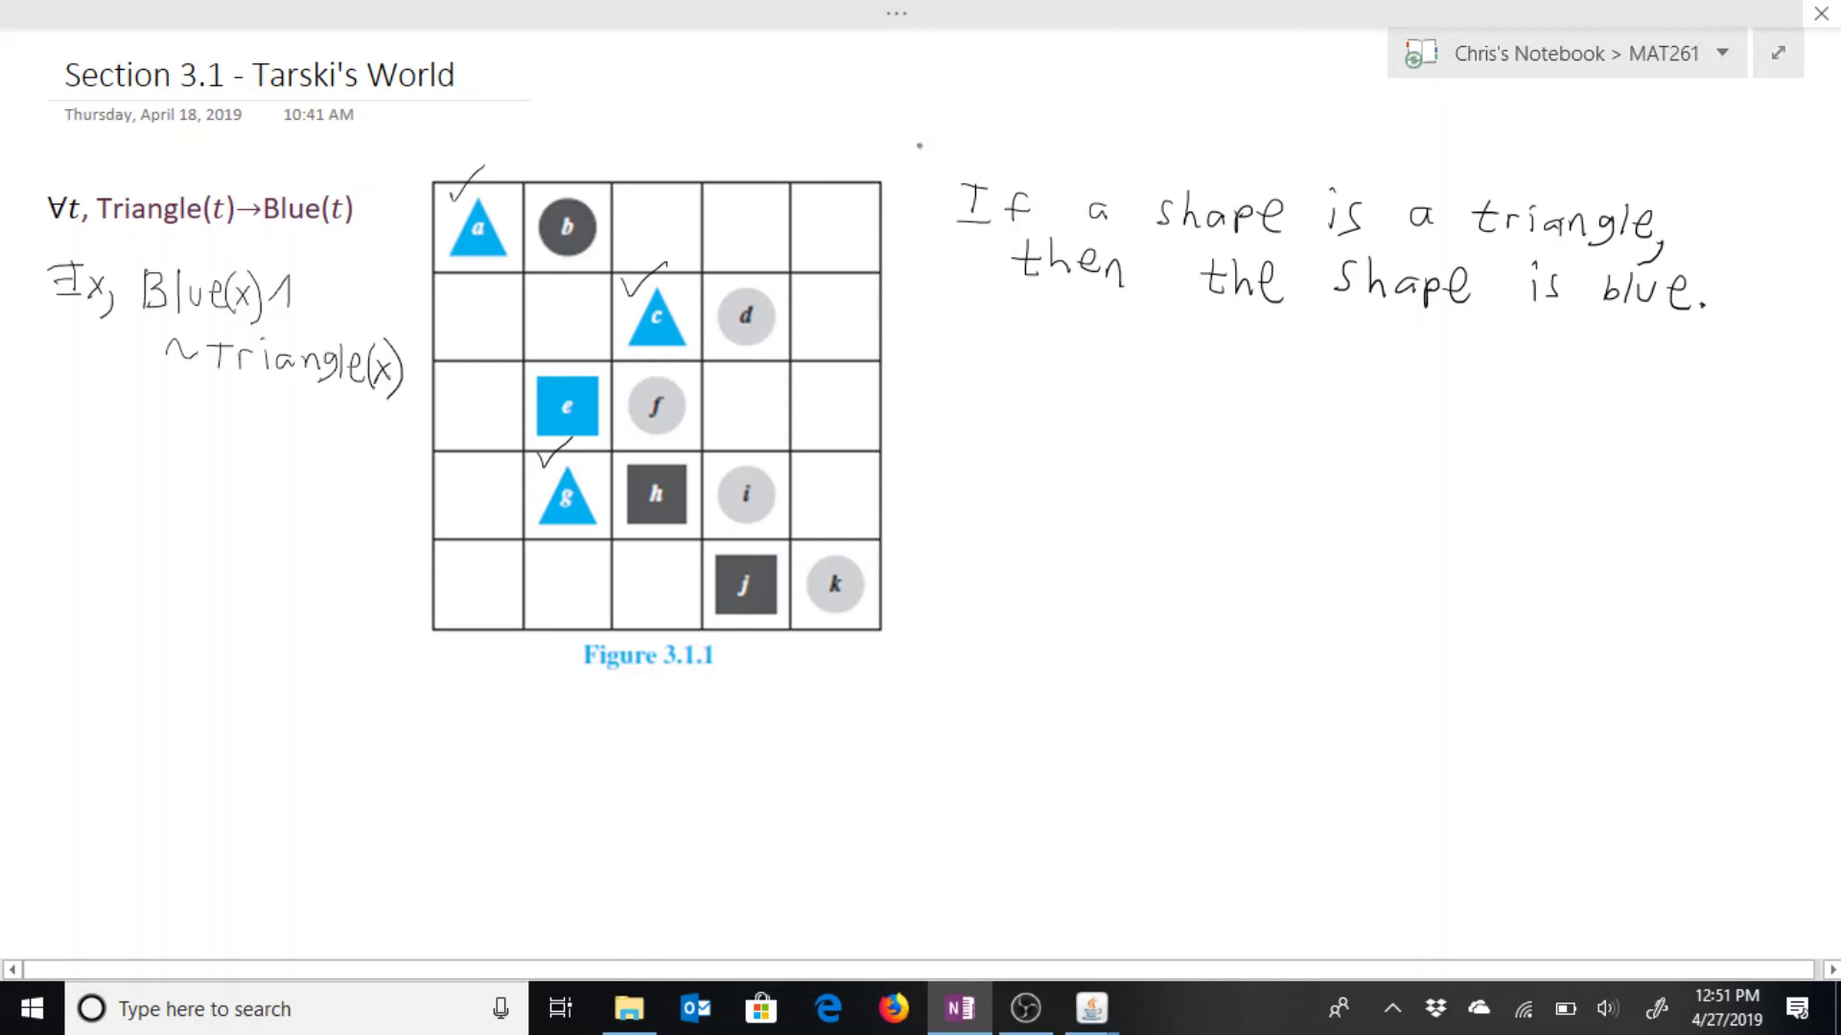
Step: Put quotation marks around the first translation and open a quote for the second
{"action": "left_click_drag", "start_coordinate": [939, 147], "coordinate": [934, 170]}
{"action": "left_click_drag", "start_coordinate": [1742, 262], "coordinate": [1739, 277]}
{"action": "mouse_move", "coordinate": [936, 324]}
{"action": "left_mouse_down"}
{"action": "mouse_move", "coordinate": [931, 346]}
{"action": "mouse_move", "coordinate": [991, 371]}
{"action": "mouse_move", "coordinate": [1013, 342]}
{"action": "mouse_move", "coordinate": [1035, 376]}
{"action": "mouse_move", "coordinate": [1067, 355]}
{"action": "mouse_move", "coordinate": [1072, 381]}
{"action": "left_mouse_up"}
Step: Handwrite 'There exists a shape that is blue and not' as the second translation
{"action": "mouse_move", "coordinate": [1079, 380]}
{"action": "left_mouse_down"}
{"action": "mouse_move", "coordinate": [1103, 354]}
{"action": "mouse_move", "coordinate": [1134, 383]}
{"action": "mouse_move", "coordinate": [1252, 382]}
{"action": "left_mouse_up"}
{"action": "mouse_move", "coordinate": [1254, 357]}
{"action": "left_mouse_down"}
{"action": "mouse_move", "coordinate": [1293, 364]}
{"action": "mouse_move", "coordinate": [1285, 382]}
{"action": "mouse_move", "coordinate": [1316, 361]}
{"action": "mouse_move", "coordinate": [1329, 389]}
{"action": "mouse_move", "coordinate": [1315, 370]}
{"action": "mouse_move", "coordinate": [1348, 386]}
{"action": "left_mouse_up"}
{"action": "left_click", "coordinate": [1267, 348]}
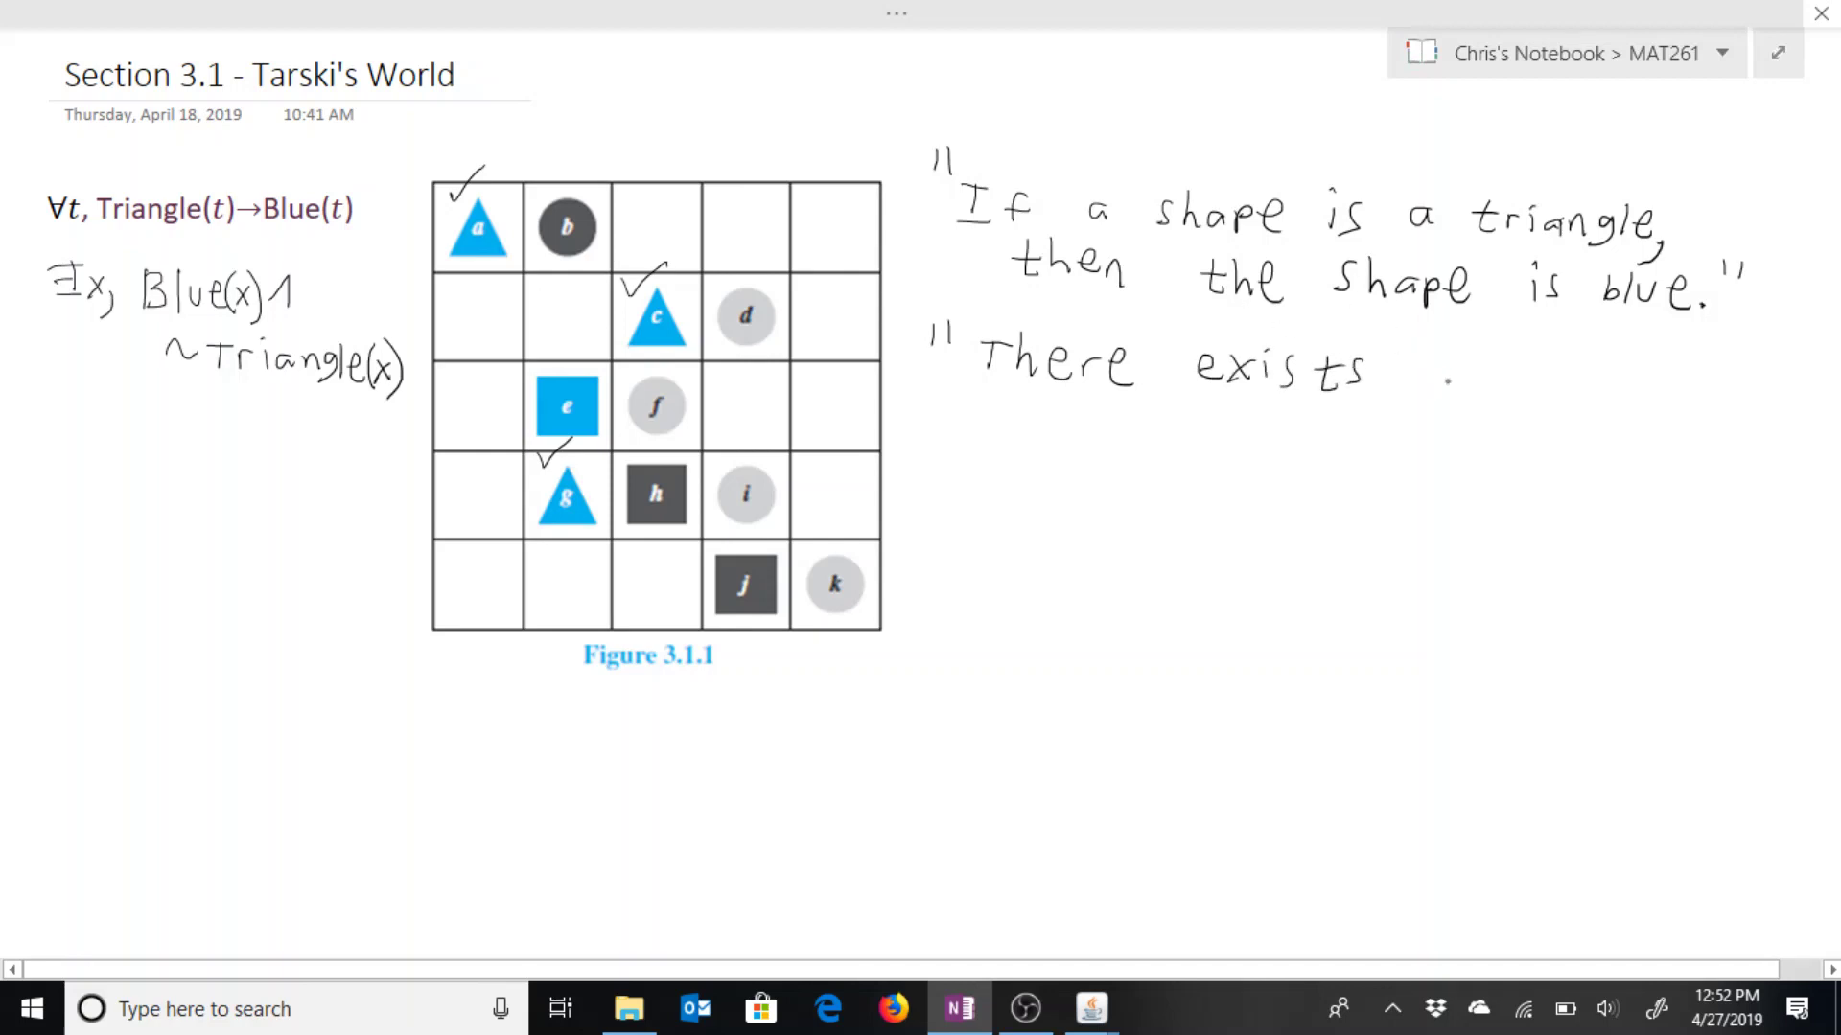
{"action": "mouse_move", "coordinate": [1450, 362]}
{"action": "left_mouse_down"}
{"action": "mouse_move", "coordinate": [1432, 372]}
{"action": "mouse_move", "coordinate": [1620, 399]}
{"action": "left_mouse_up"}
{"action": "left_click_drag", "start_coordinate": [1620, 372], "coordinate": [1666, 392]}
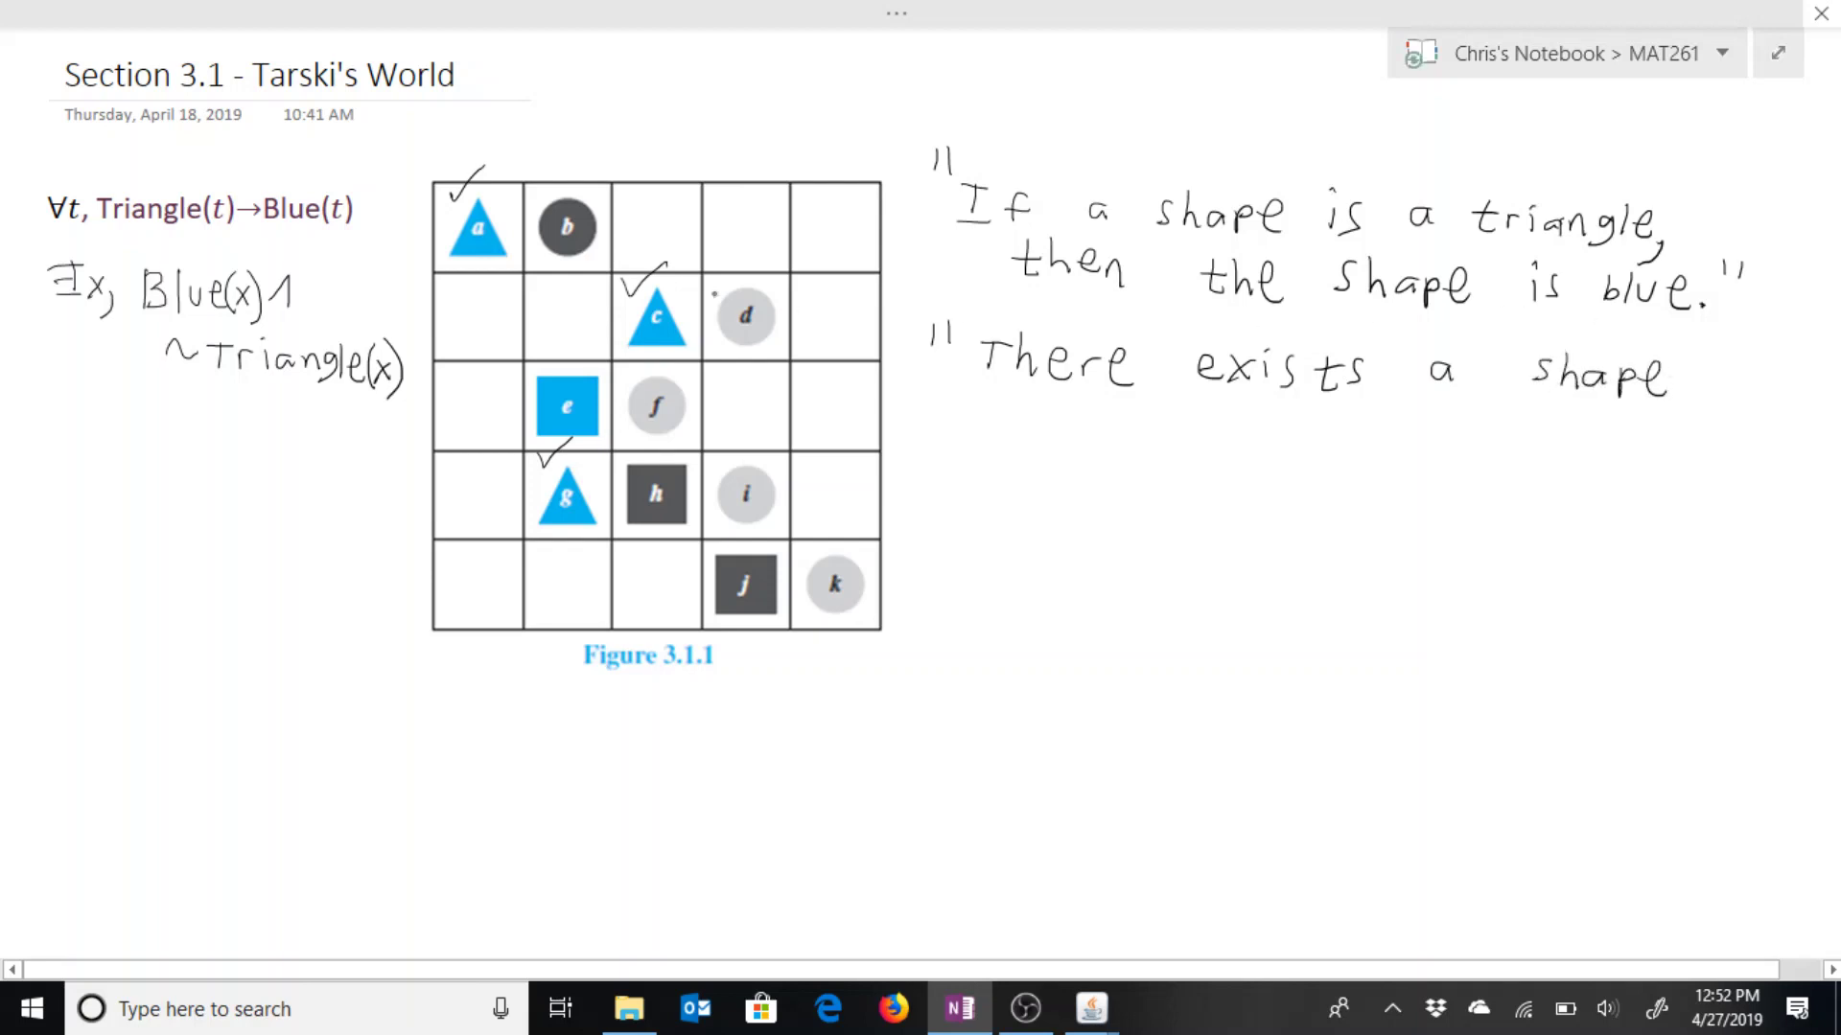
{"action": "mouse_move", "coordinate": [1000, 393]}
{"action": "left_mouse_down"}
{"action": "mouse_move", "coordinate": [1079, 412]}
{"action": "mouse_move", "coordinate": [1088, 433]}
{"action": "mouse_move", "coordinate": [1160, 446]}
{"action": "mouse_move", "coordinate": [1141, 427]}
{"action": "mouse_move", "coordinate": [1321, 424]}
{"action": "mouse_move", "coordinate": [1331, 443]}
{"action": "mouse_move", "coordinate": [1455, 440]}
{"action": "left_mouse_up"}
{"action": "left_click", "coordinate": [1141, 413]}
{"action": "mouse_move", "coordinate": [1481, 407]}
{"action": "left_mouse_down"}
{"action": "mouse_move", "coordinate": [1484, 447]}
{"action": "mouse_move", "coordinate": [1578, 430]}
{"action": "mouse_move", "coordinate": [1588, 449]}
{"action": "left_mouse_up"}
{"action": "mouse_move", "coordinate": [1607, 427]}
{"action": "left_mouse_down"}
{"action": "mouse_move", "coordinate": [1641, 452]}
{"action": "mouse_move", "coordinate": [1656, 428]}
{"action": "left_mouse_up"}
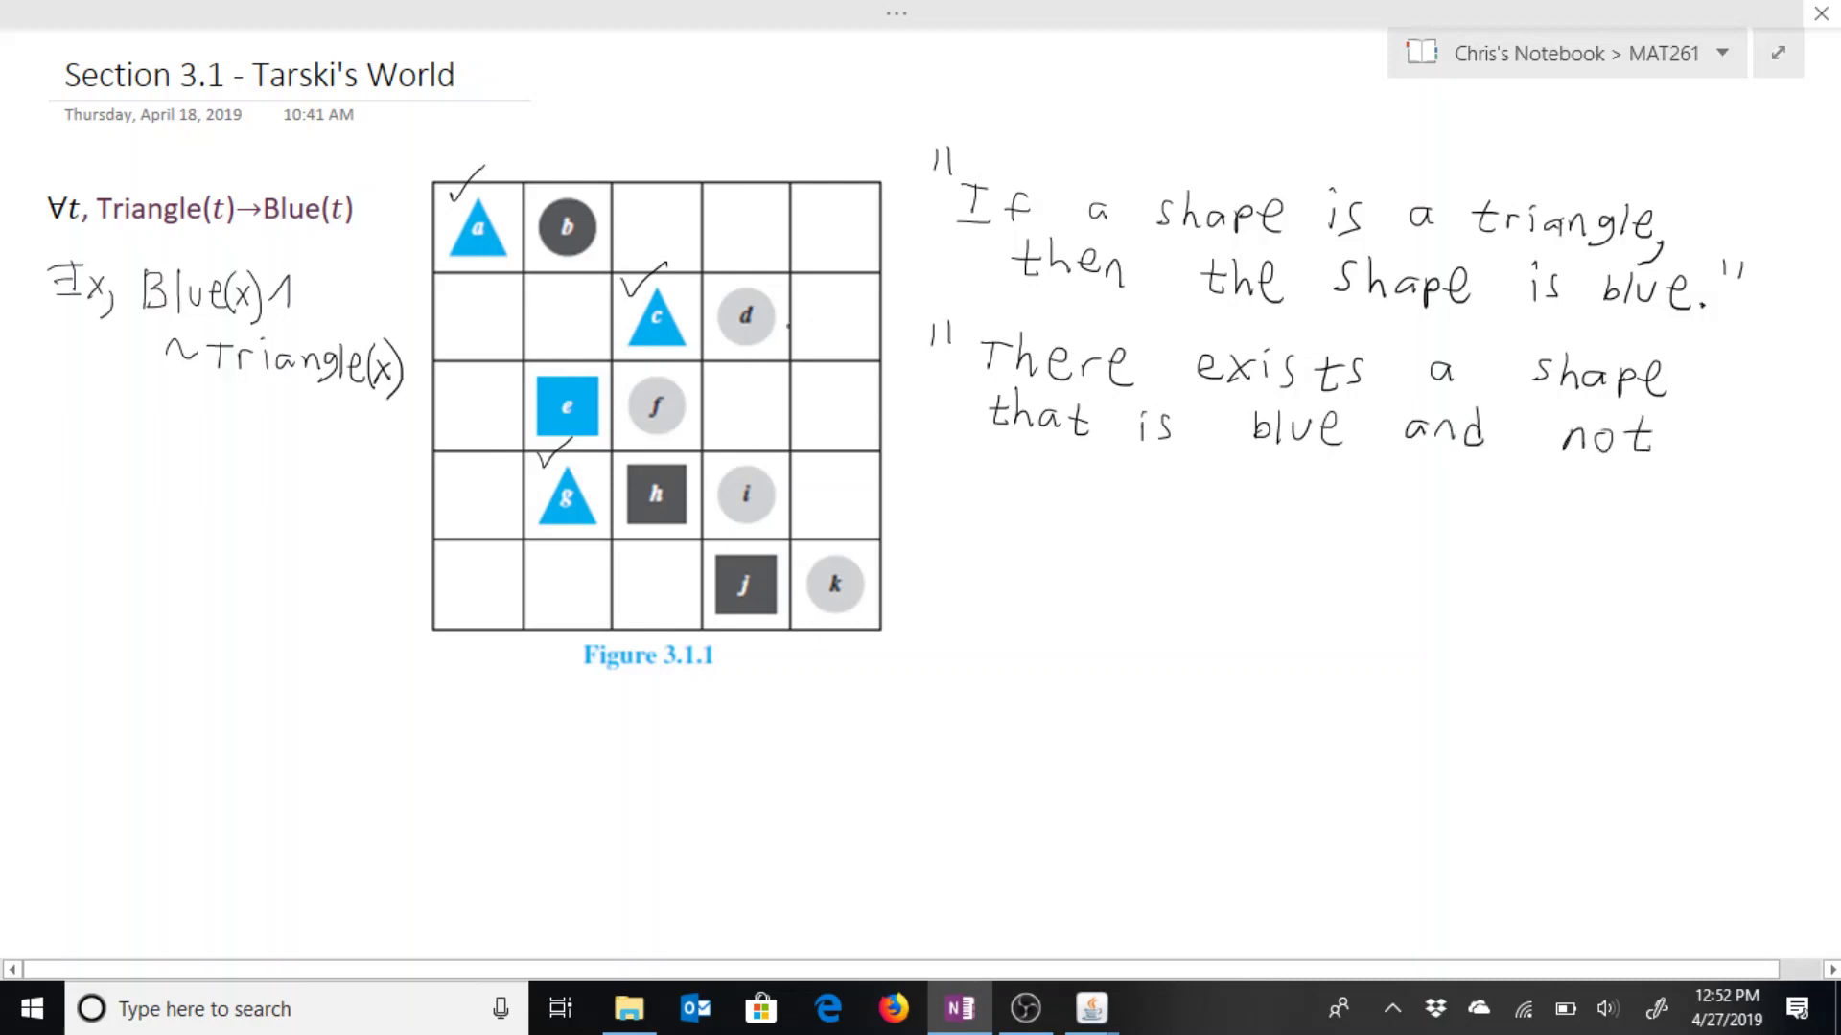
Step: Finish with 'a triangle.' and a closing quote, then draw an arrow to square e
{"action": "mouse_move", "coordinate": [1014, 457]}
{"action": "left_mouse_down"}
{"action": "mouse_move", "coordinate": [997, 468]}
{"action": "mouse_move", "coordinate": [1100, 486]}
{"action": "left_mouse_up"}
{"action": "mouse_move", "coordinate": [1098, 461]}
{"action": "left_mouse_down"}
{"action": "mouse_move", "coordinate": [1077, 464]}
{"action": "mouse_move", "coordinate": [1135, 462]}
{"action": "mouse_move", "coordinate": [1166, 491]}
{"action": "left_mouse_up"}
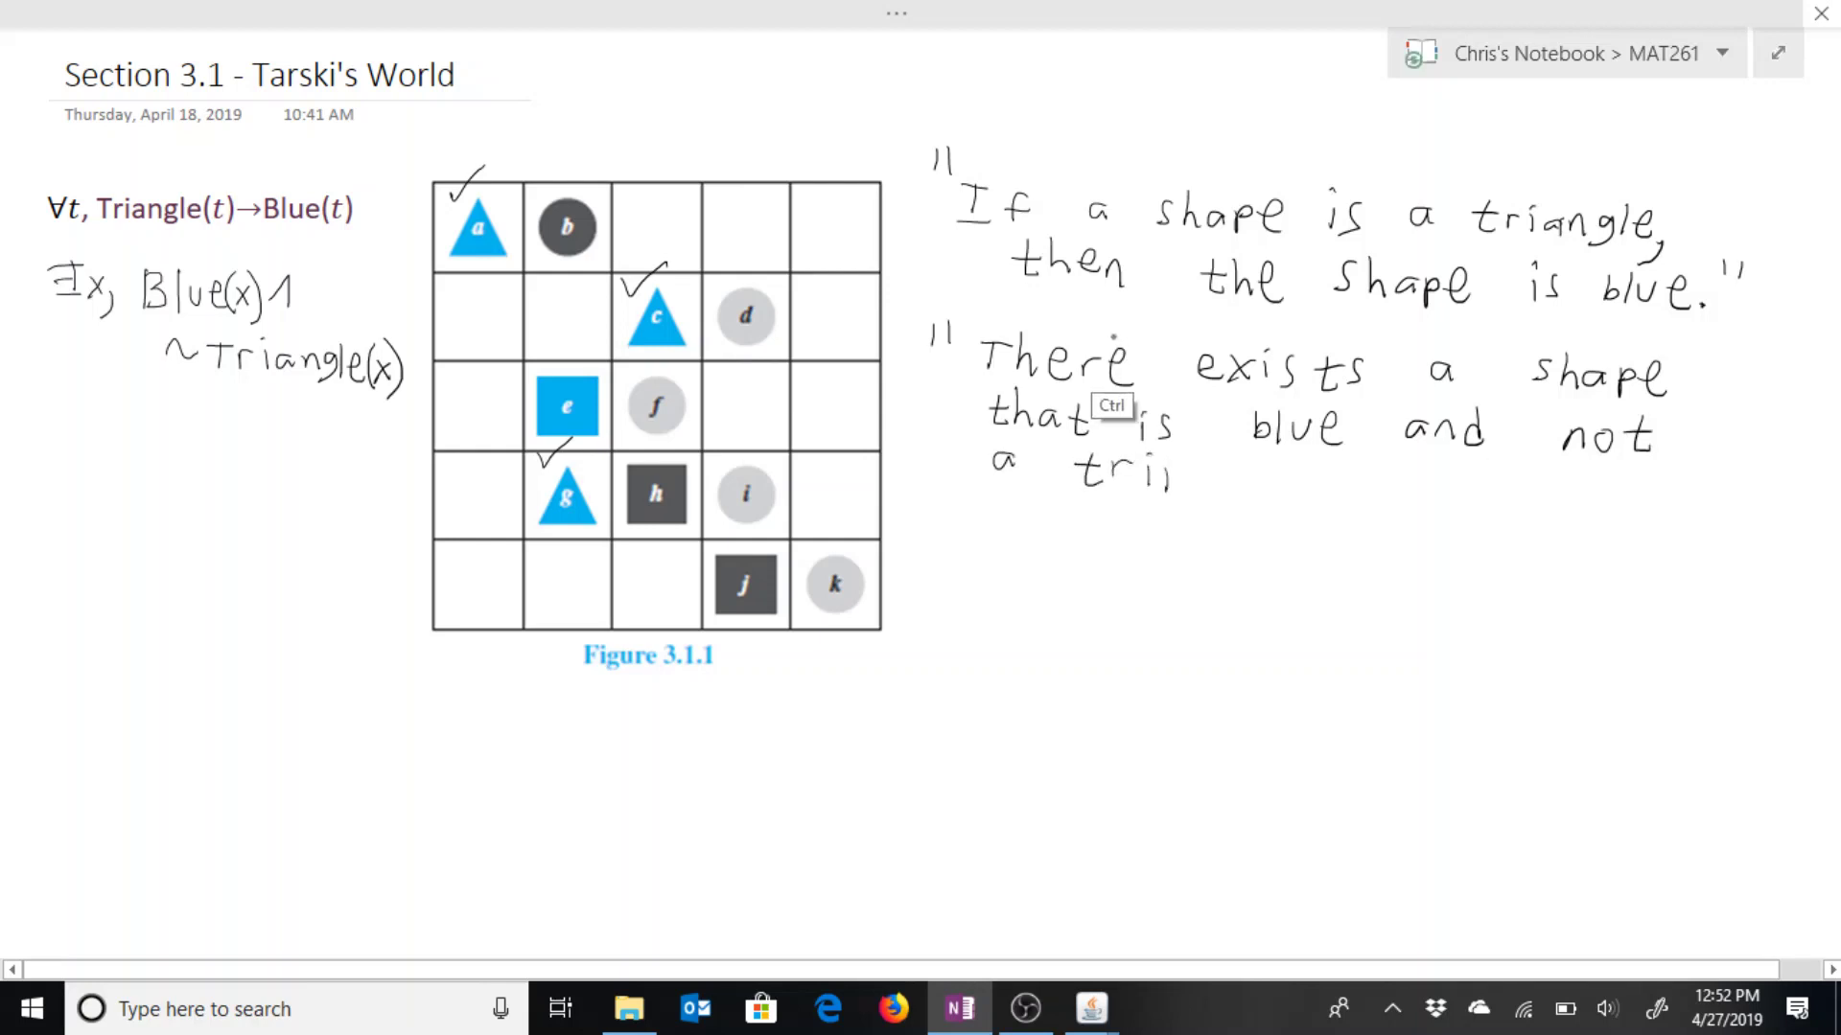
{"action": "left_click", "coordinate": [1166, 476]}
{"action": "mouse_move", "coordinate": [1191, 466]}
{"action": "left_mouse_down"}
{"action": "mouse_move", "coordinate": [1194, 484]}
{"action": "mouse_move", "coordinate": [1250, 484]}
{"action": "mouse_move", "coordinate": [1235, 502]}
{"action": "left_mouse_up"}
{"action": "mouse_move", "coordinate": [1262, 450]}
{"action": "left_mouse_down"}
{"action": "mouse_move", "coordinate": [1249, 493]}
{"action": "mouse_move", "coordinate": [1340, 486]}
{"action": "left_mouse_up"}
{"action": "left_click", "coordinate": [1306, 494]}
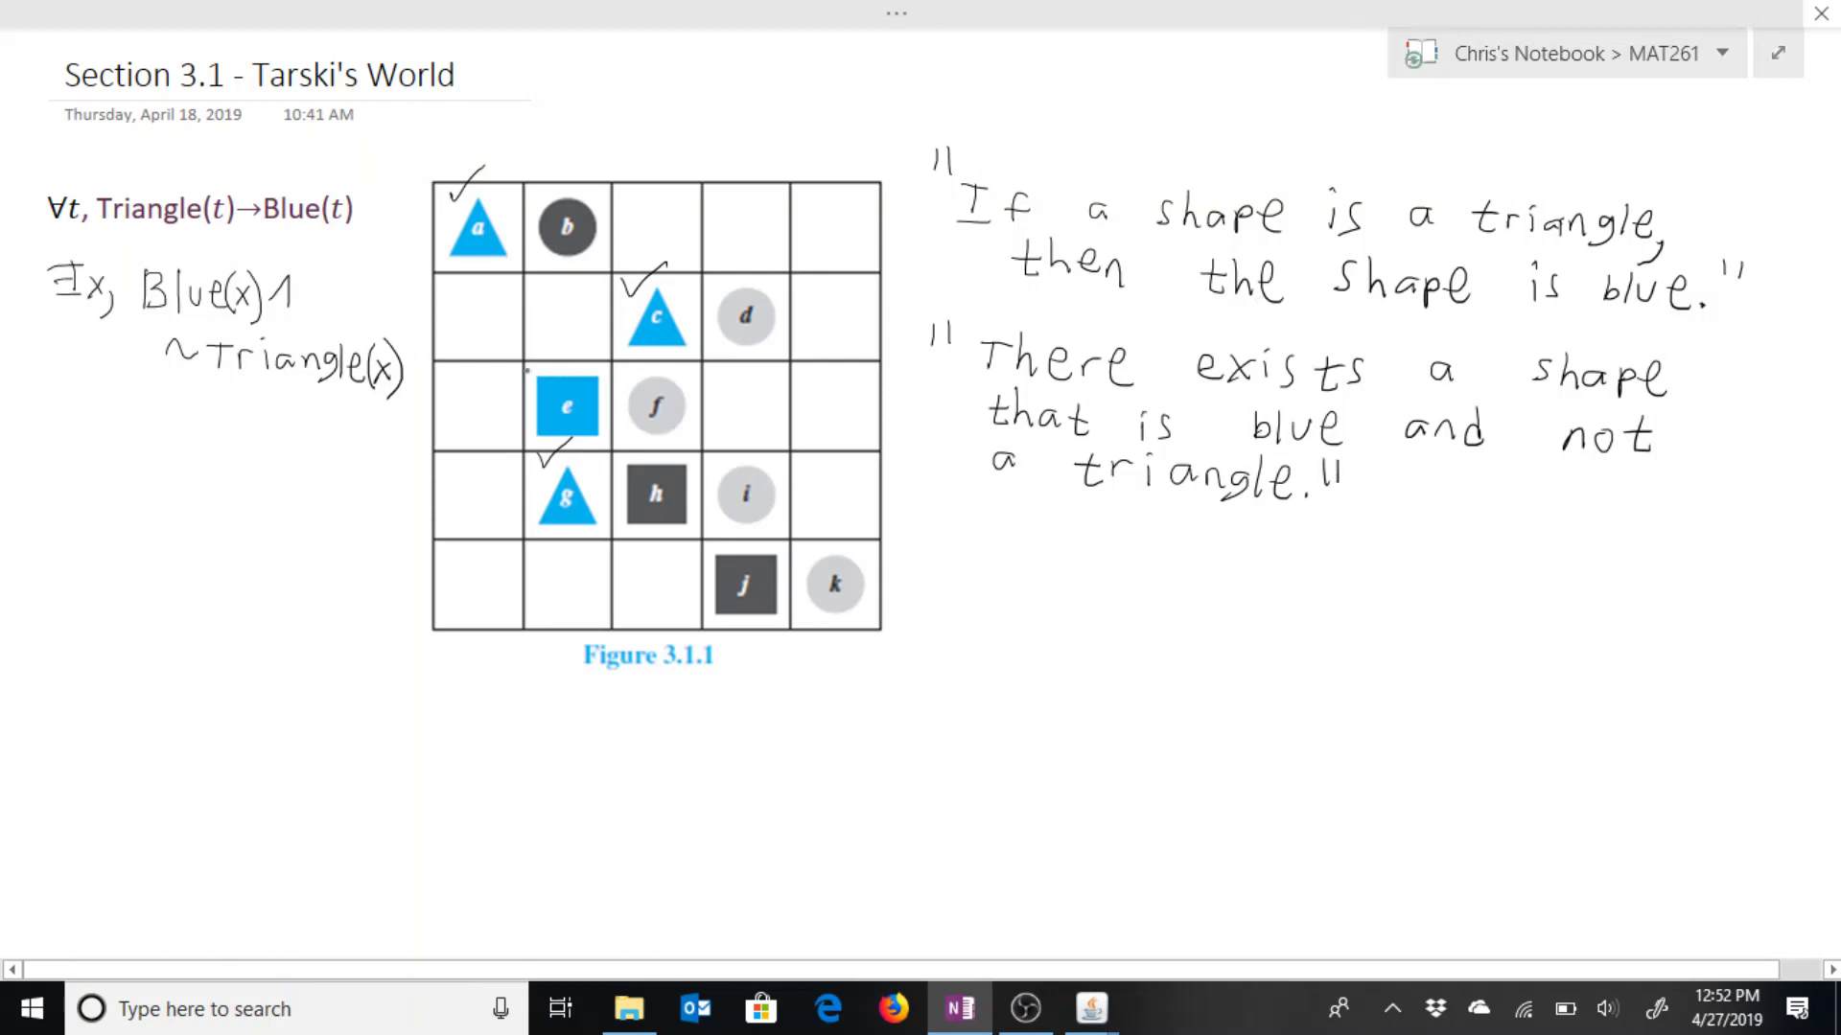
{"action": "mouse_move", "coordinate": [495, 394]}
{"action": "left_mouse_down"}
{"action": "mouse_move", "coordinate": [532, 401]}
{"action": "mouse_move", "coordinate": [520, 414]}
{"action": "left_mouse_up"}
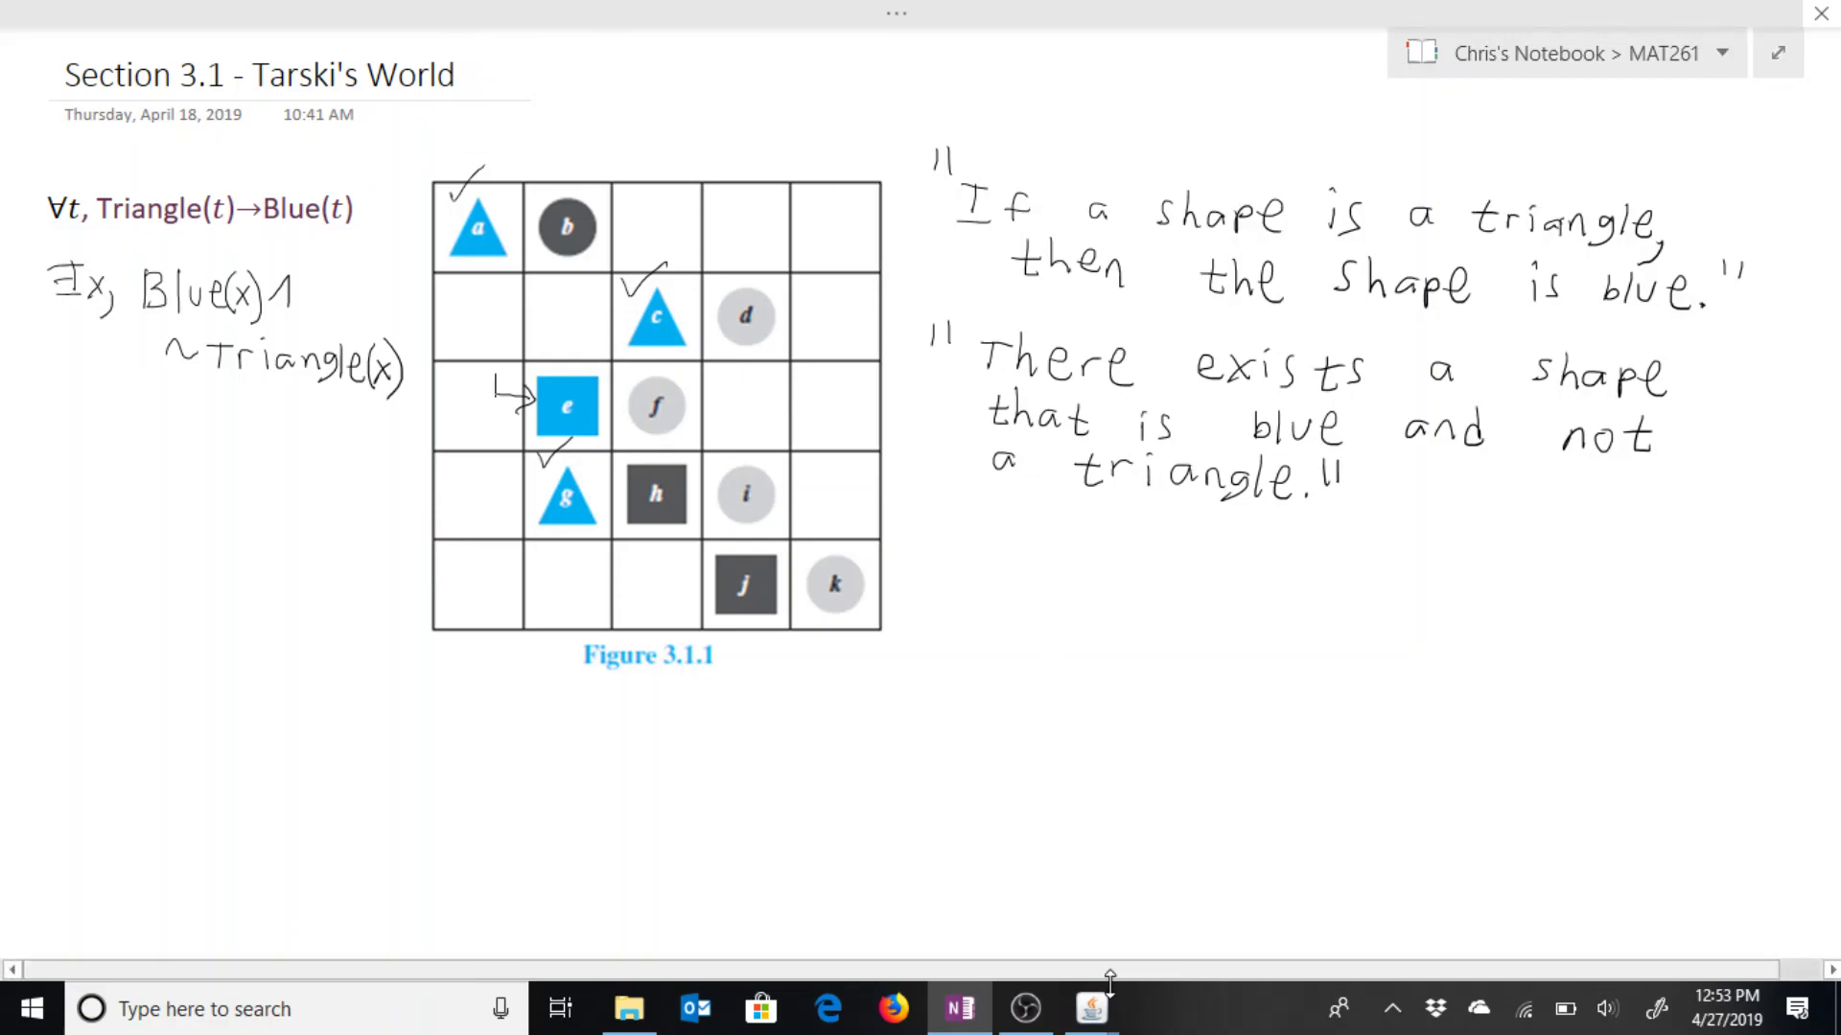
Step: Bring the Tarski's World board window forward and move it to the left
{"action": "mouse_move", "coordinate": [1105, 1014]}
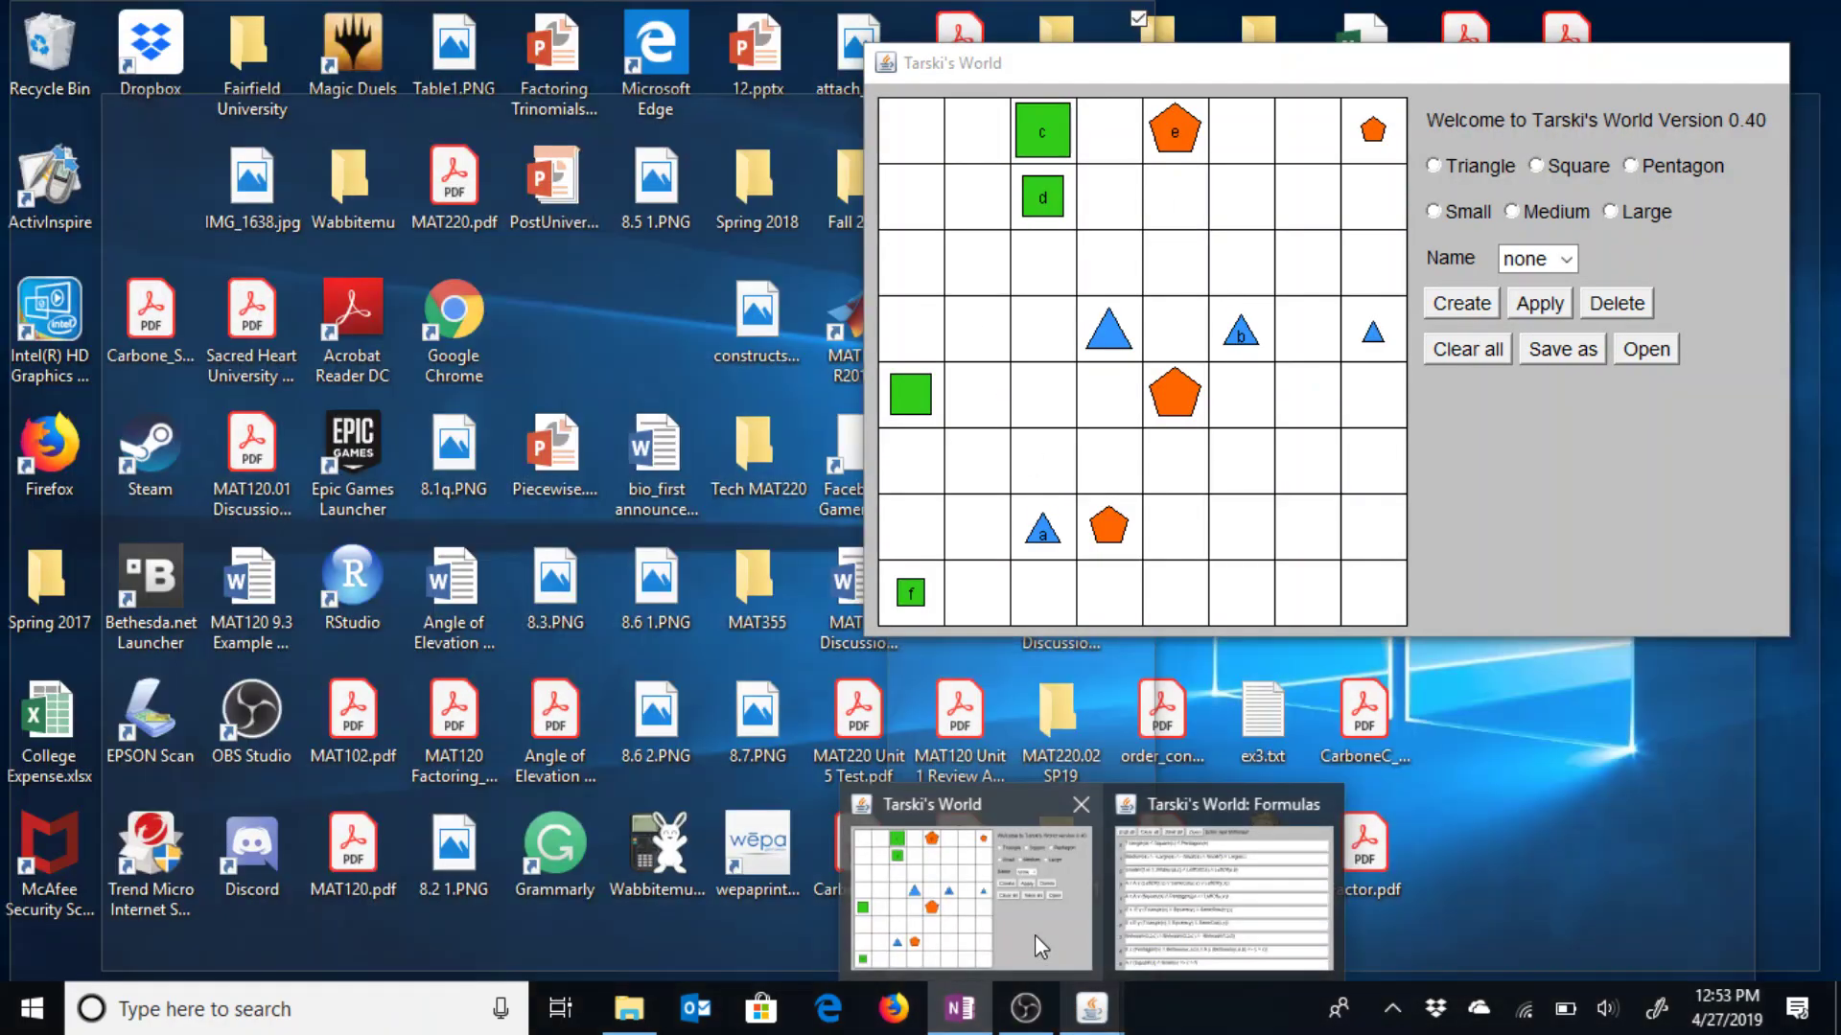
{"action": "right_click", "coordinate": [1034, 935]}
{"action": "left_click_drag", "start_coordinate": [1089, 70], "coordinate": [216, 39]}
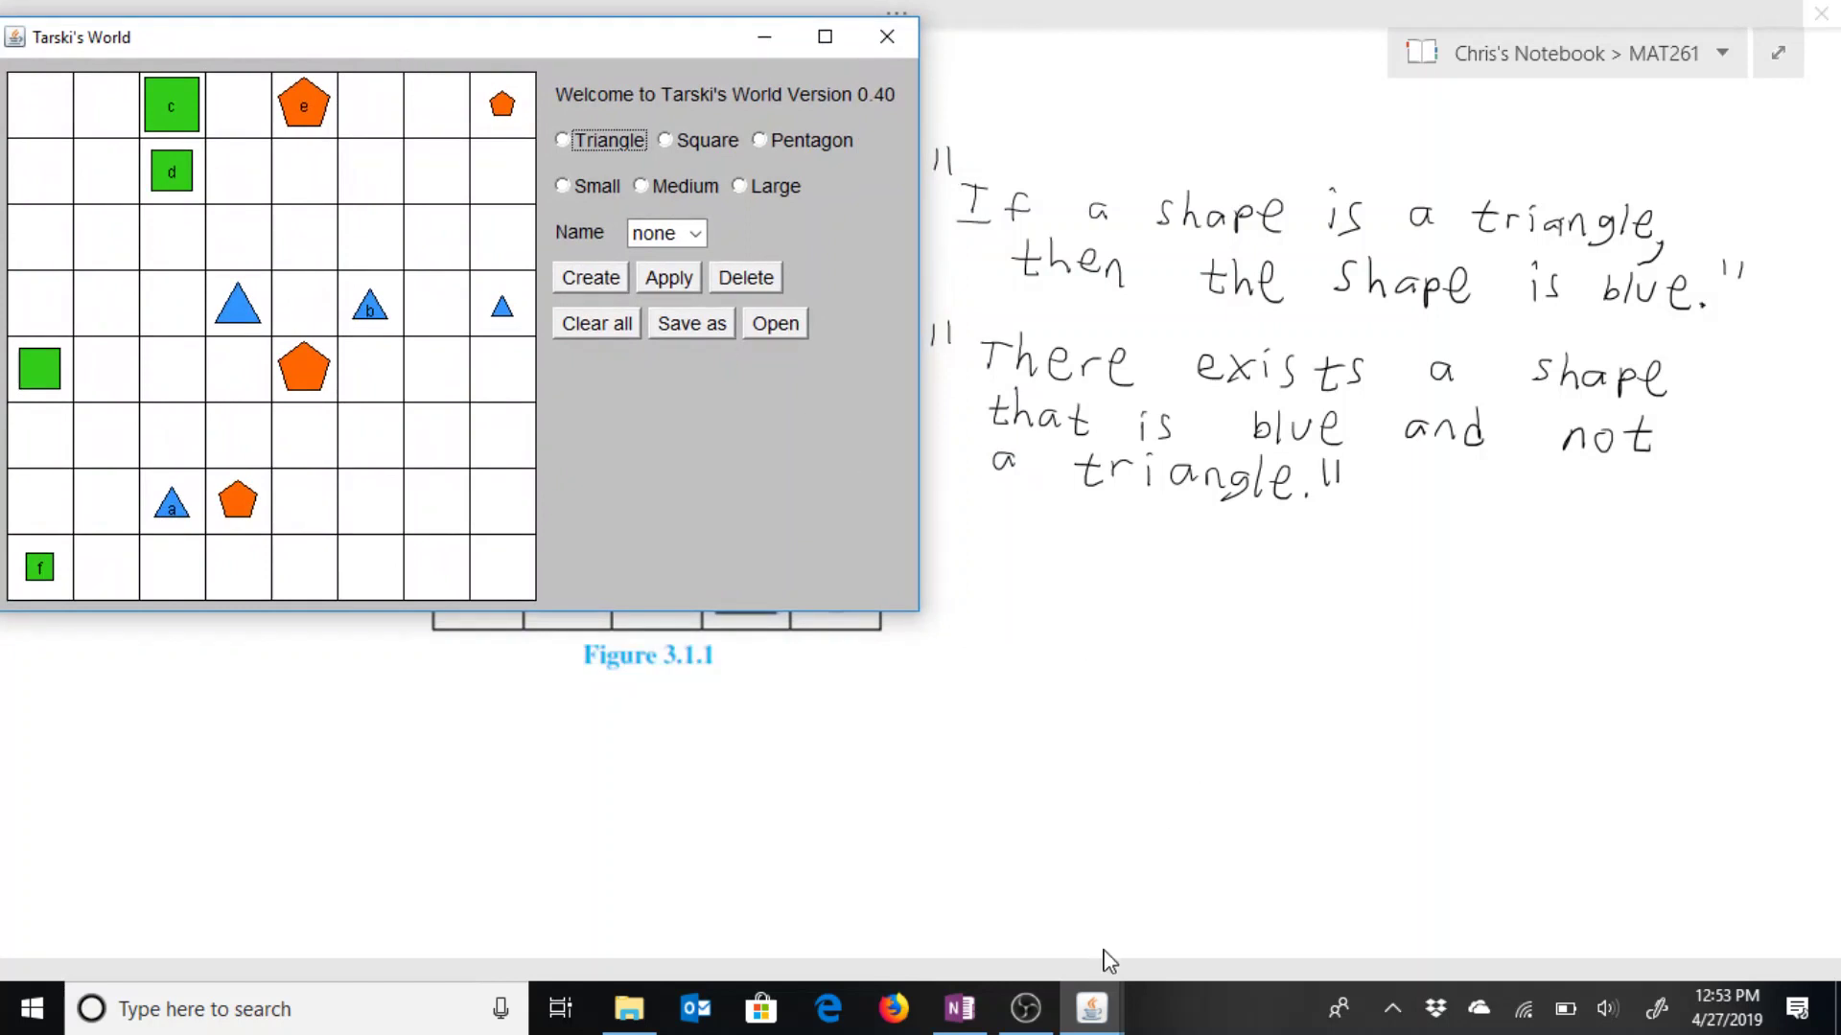
Step: Restore the Formulas window and place it beside the board
{"action": "mouse_move", "coordinate": [1103, 1008]}
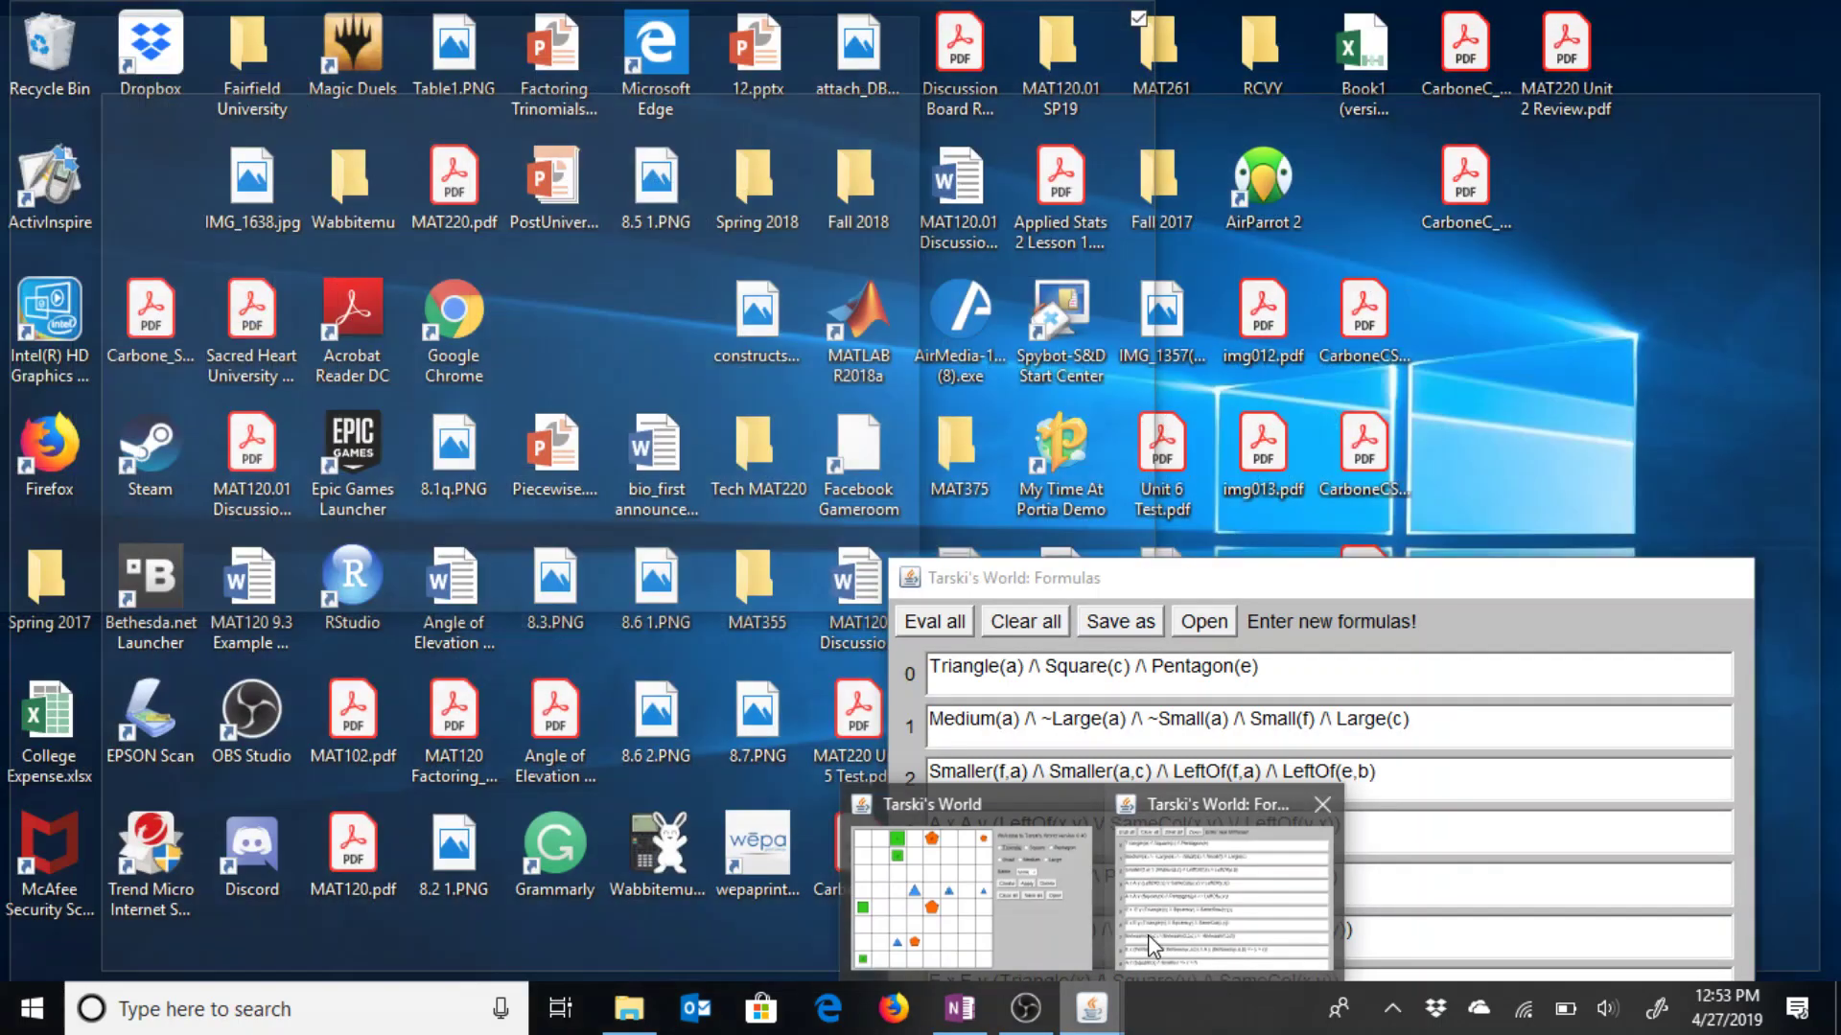
{"action": "right_click", "coordinate": [1150, 948]}
{"action": "left_click", "coordinate": [1189, 602]}
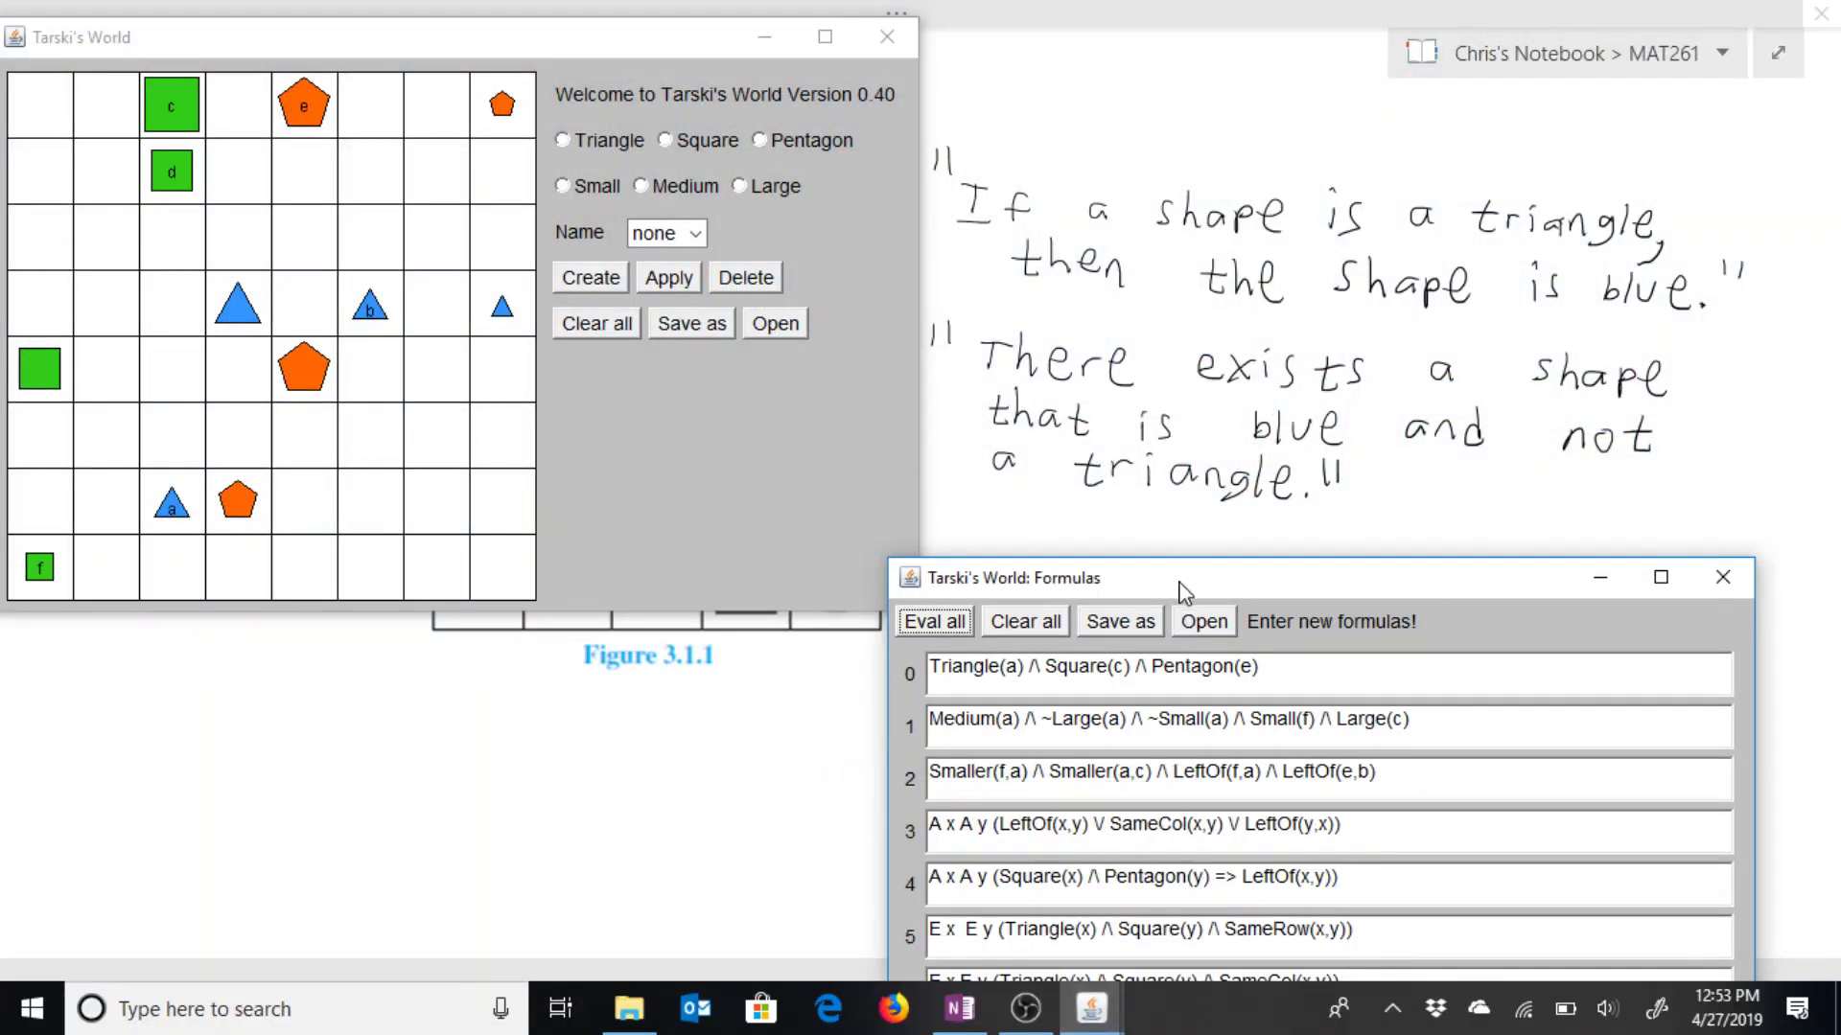
{"action": "left_click_drag", "start_coordinate": [1186, 592], "coordinate": [1233, 50]}
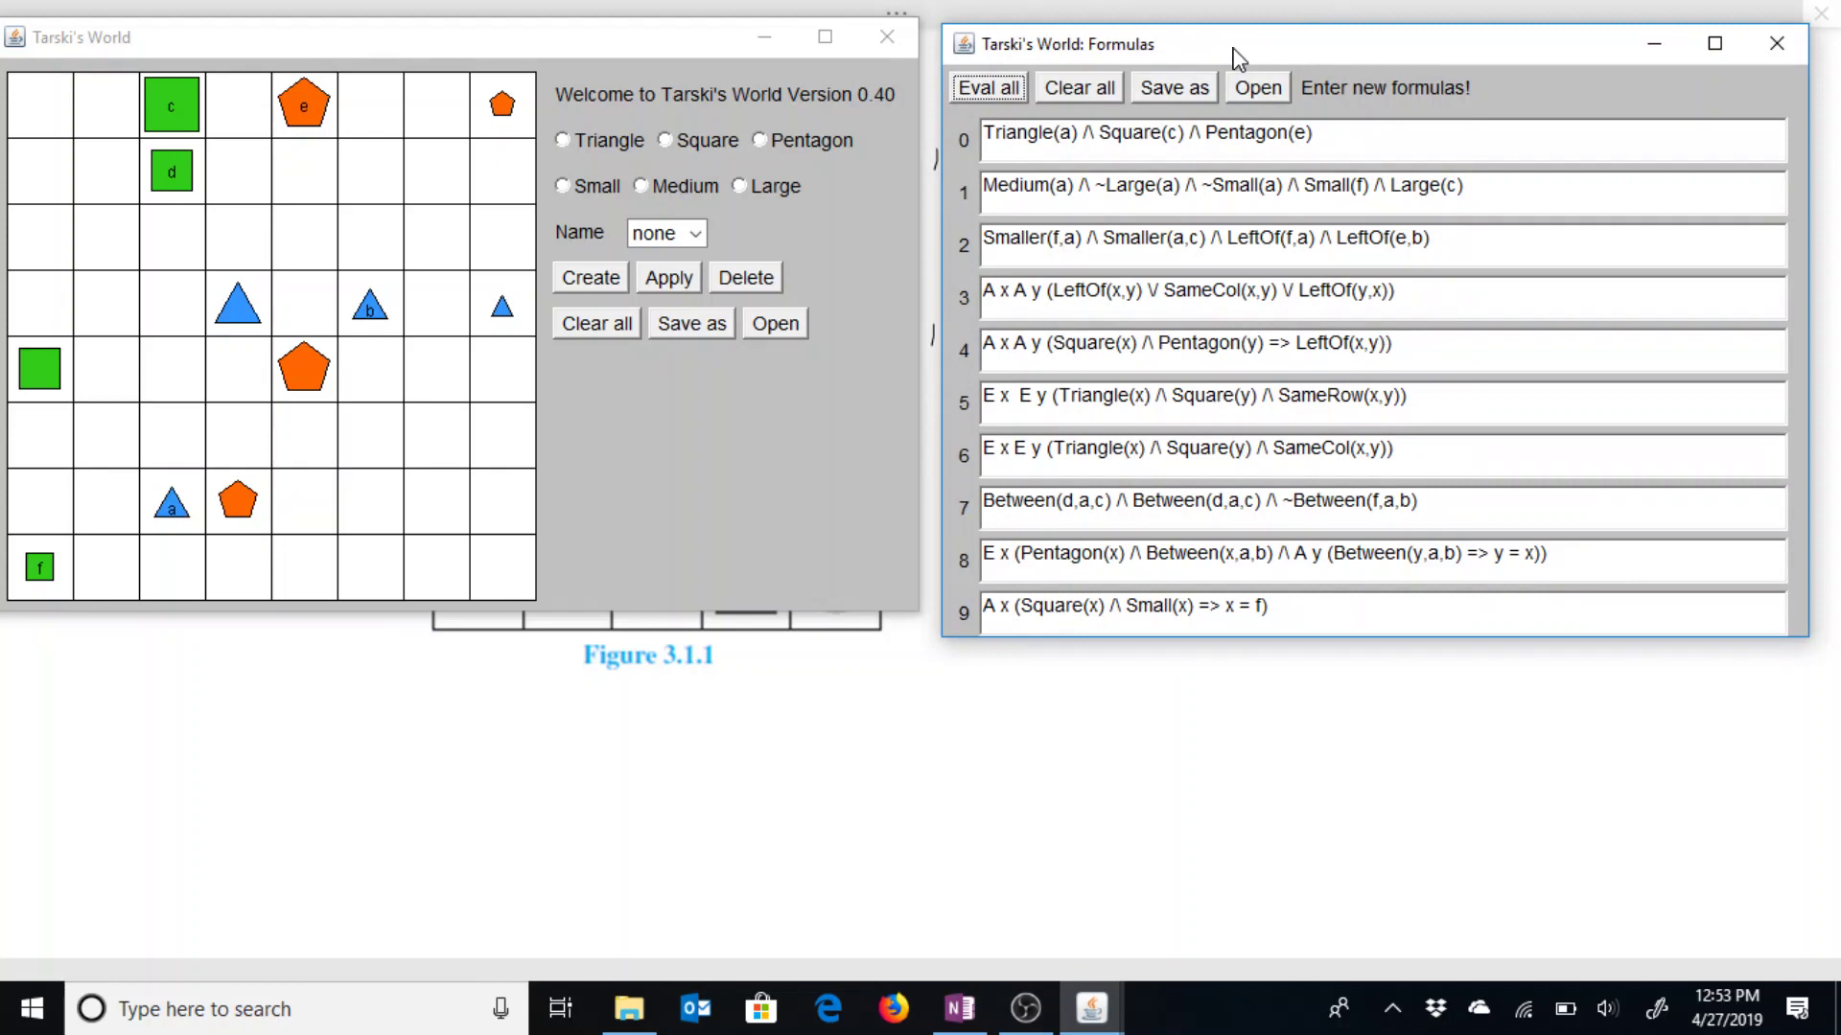
Step: Evaluate all formulas: every one is T except formula 5, which is F
{"action": "left_click", "coordinate": [1009, 90]}
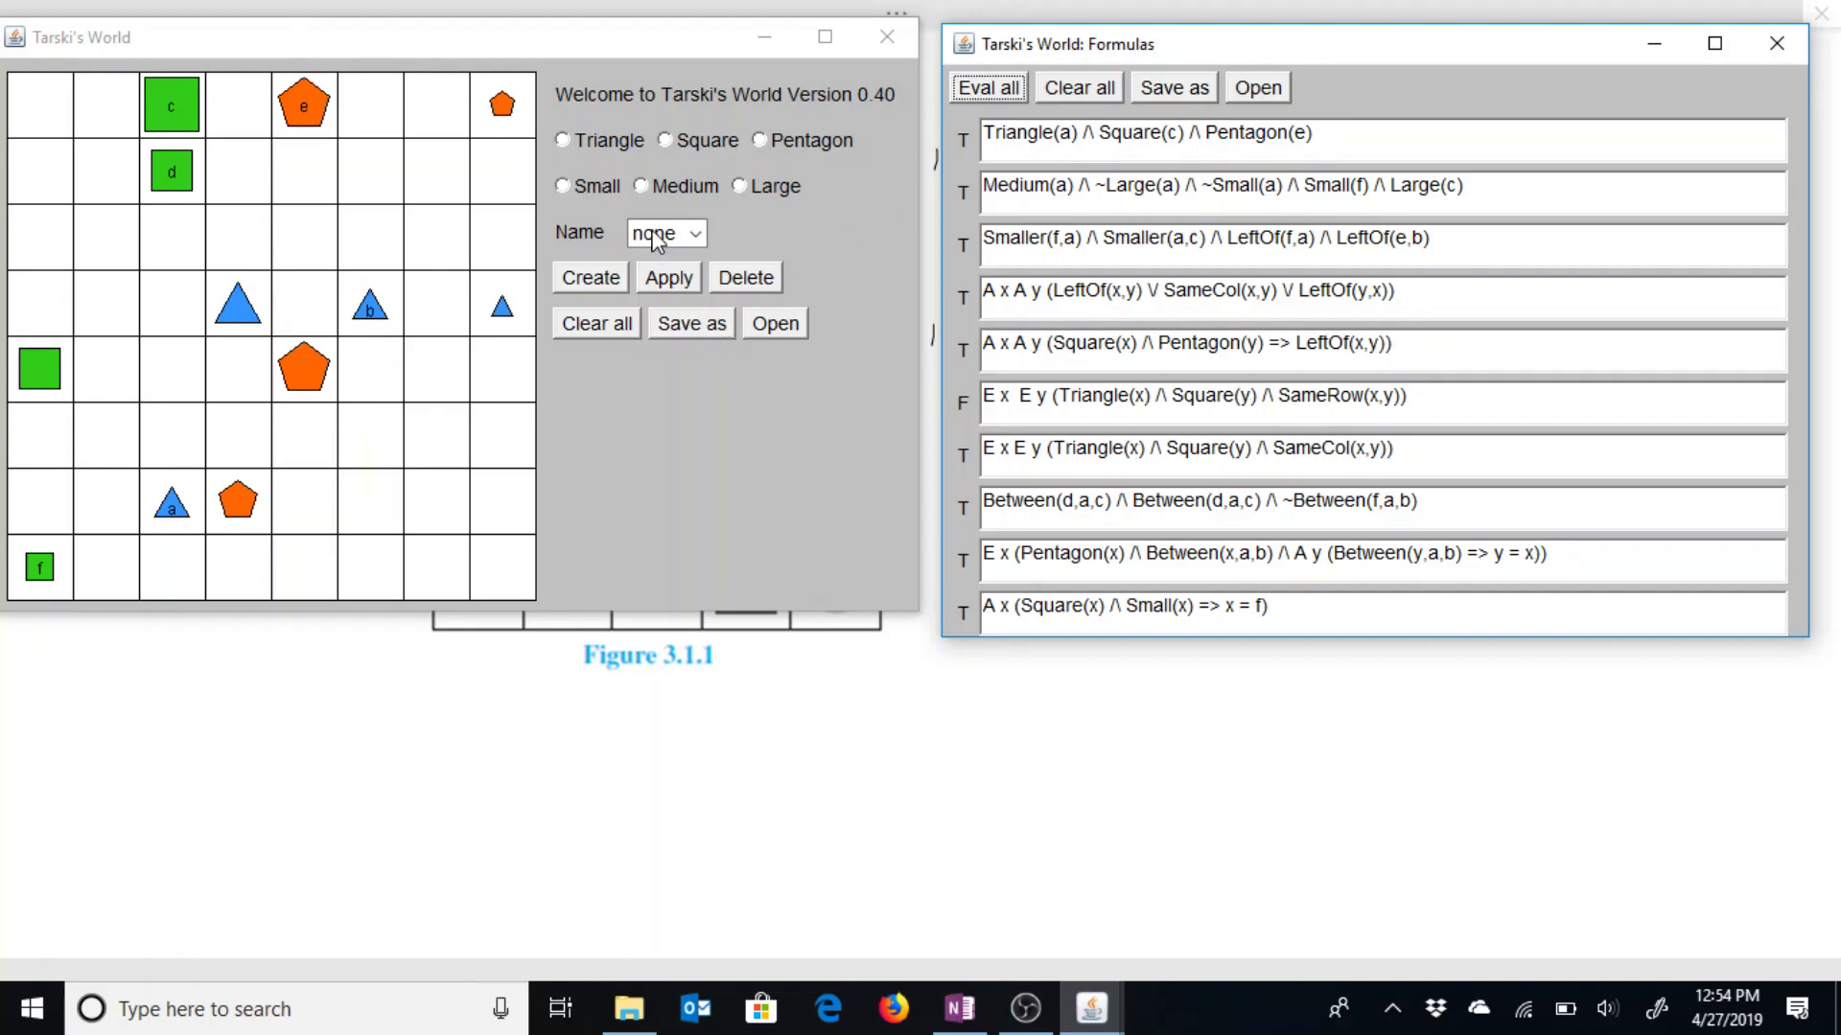
Step: Choose the triangle shape and try names h and g, clearing the board selection in between
{"action": "left_click", "coordinate": [612, 146]}
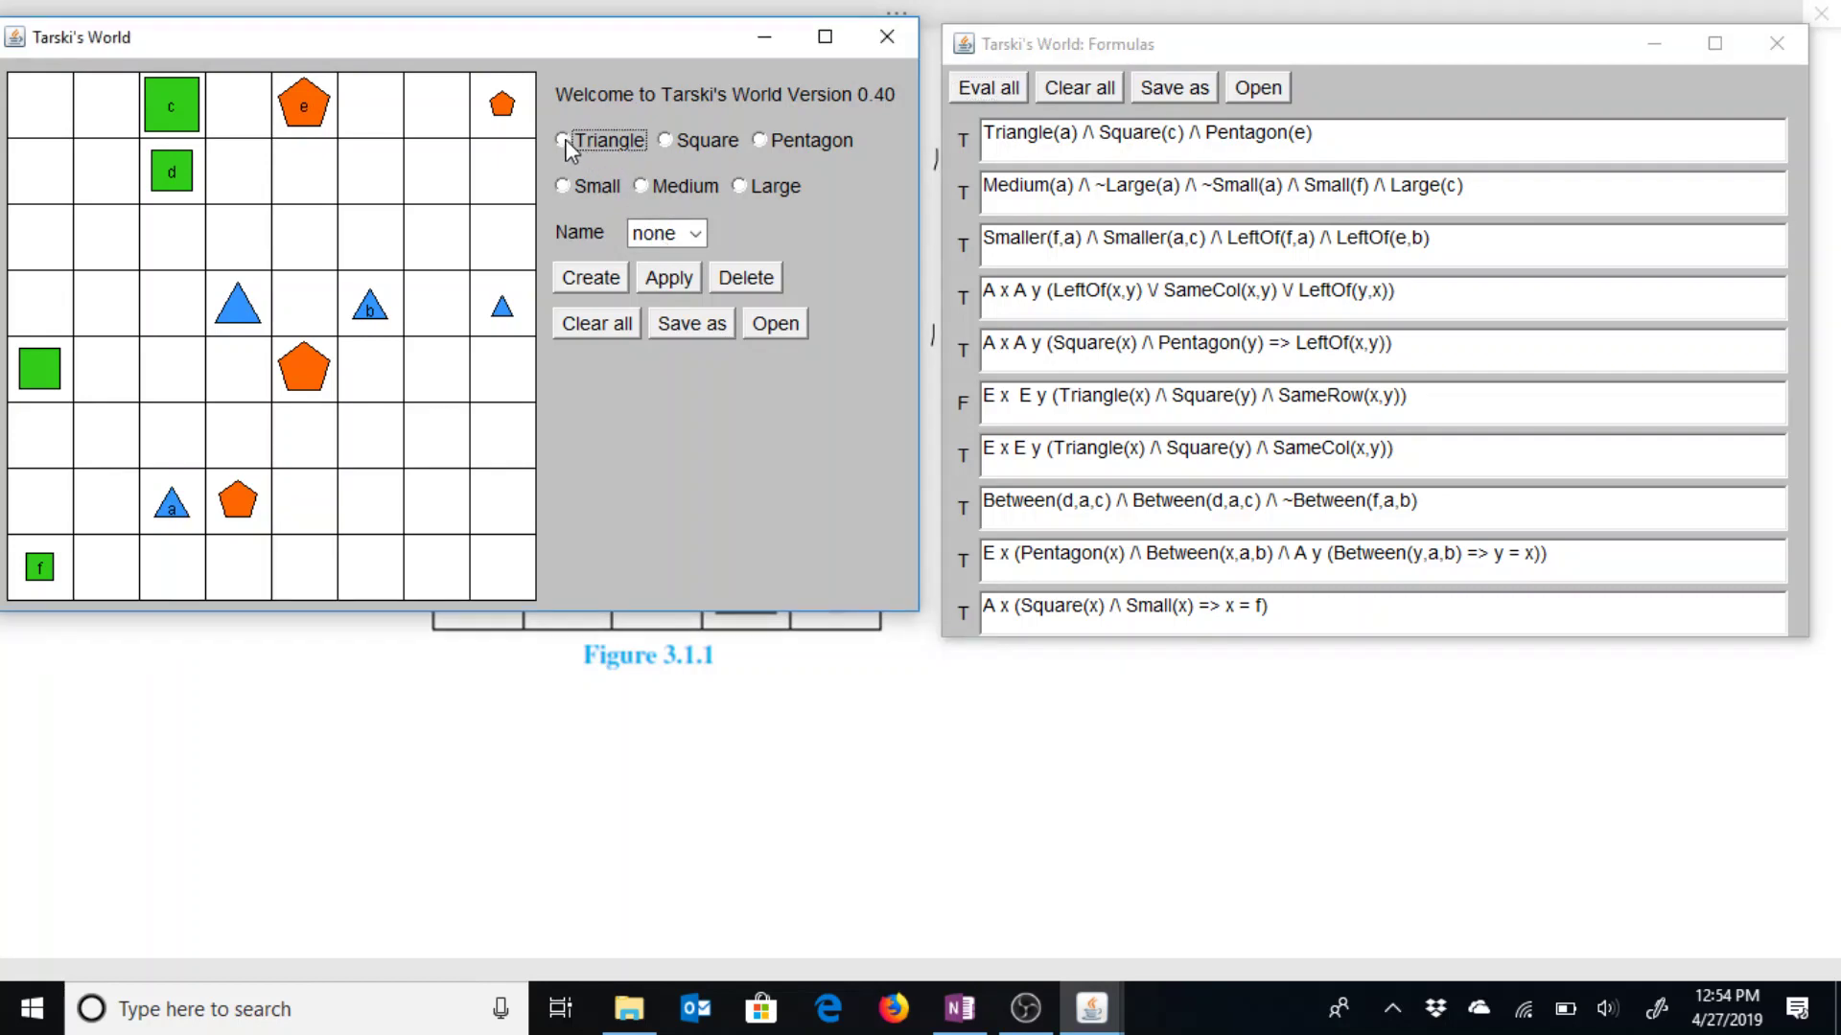
{"action": "left_click", "coordinate": [696, 236]}
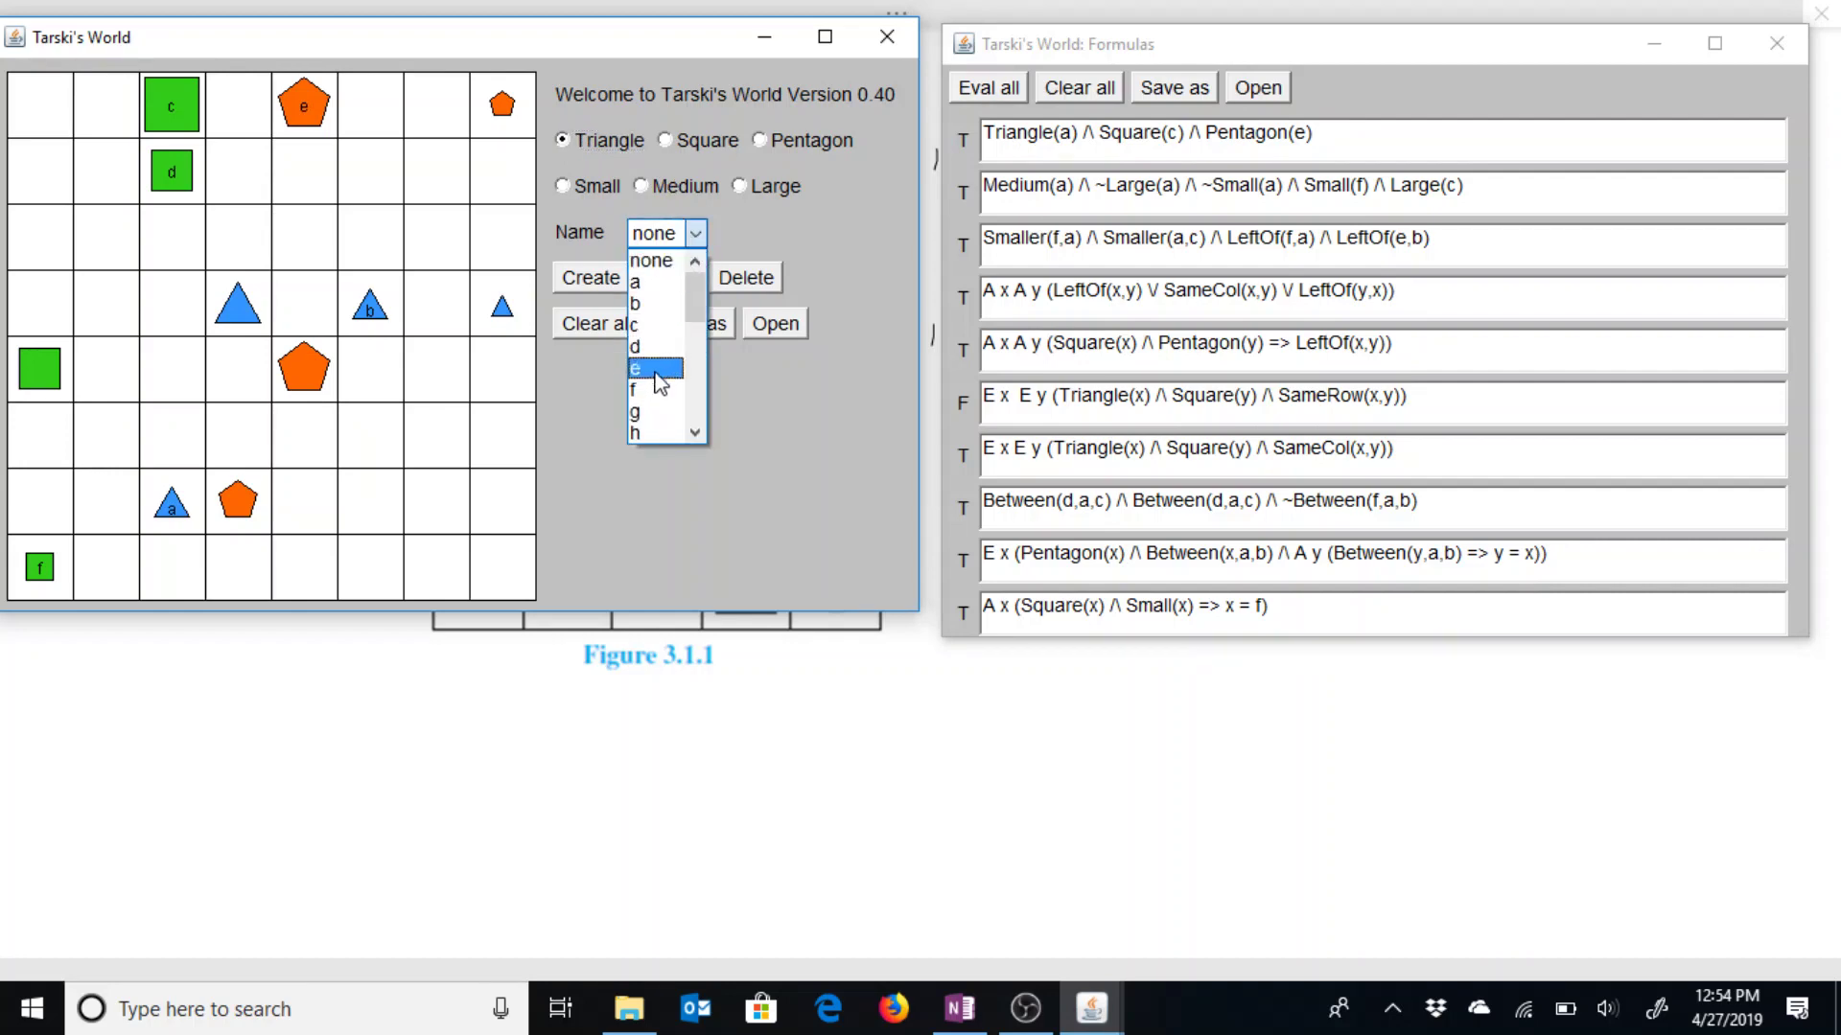
{"action": "left_click", "coordinate": [660, 433]}
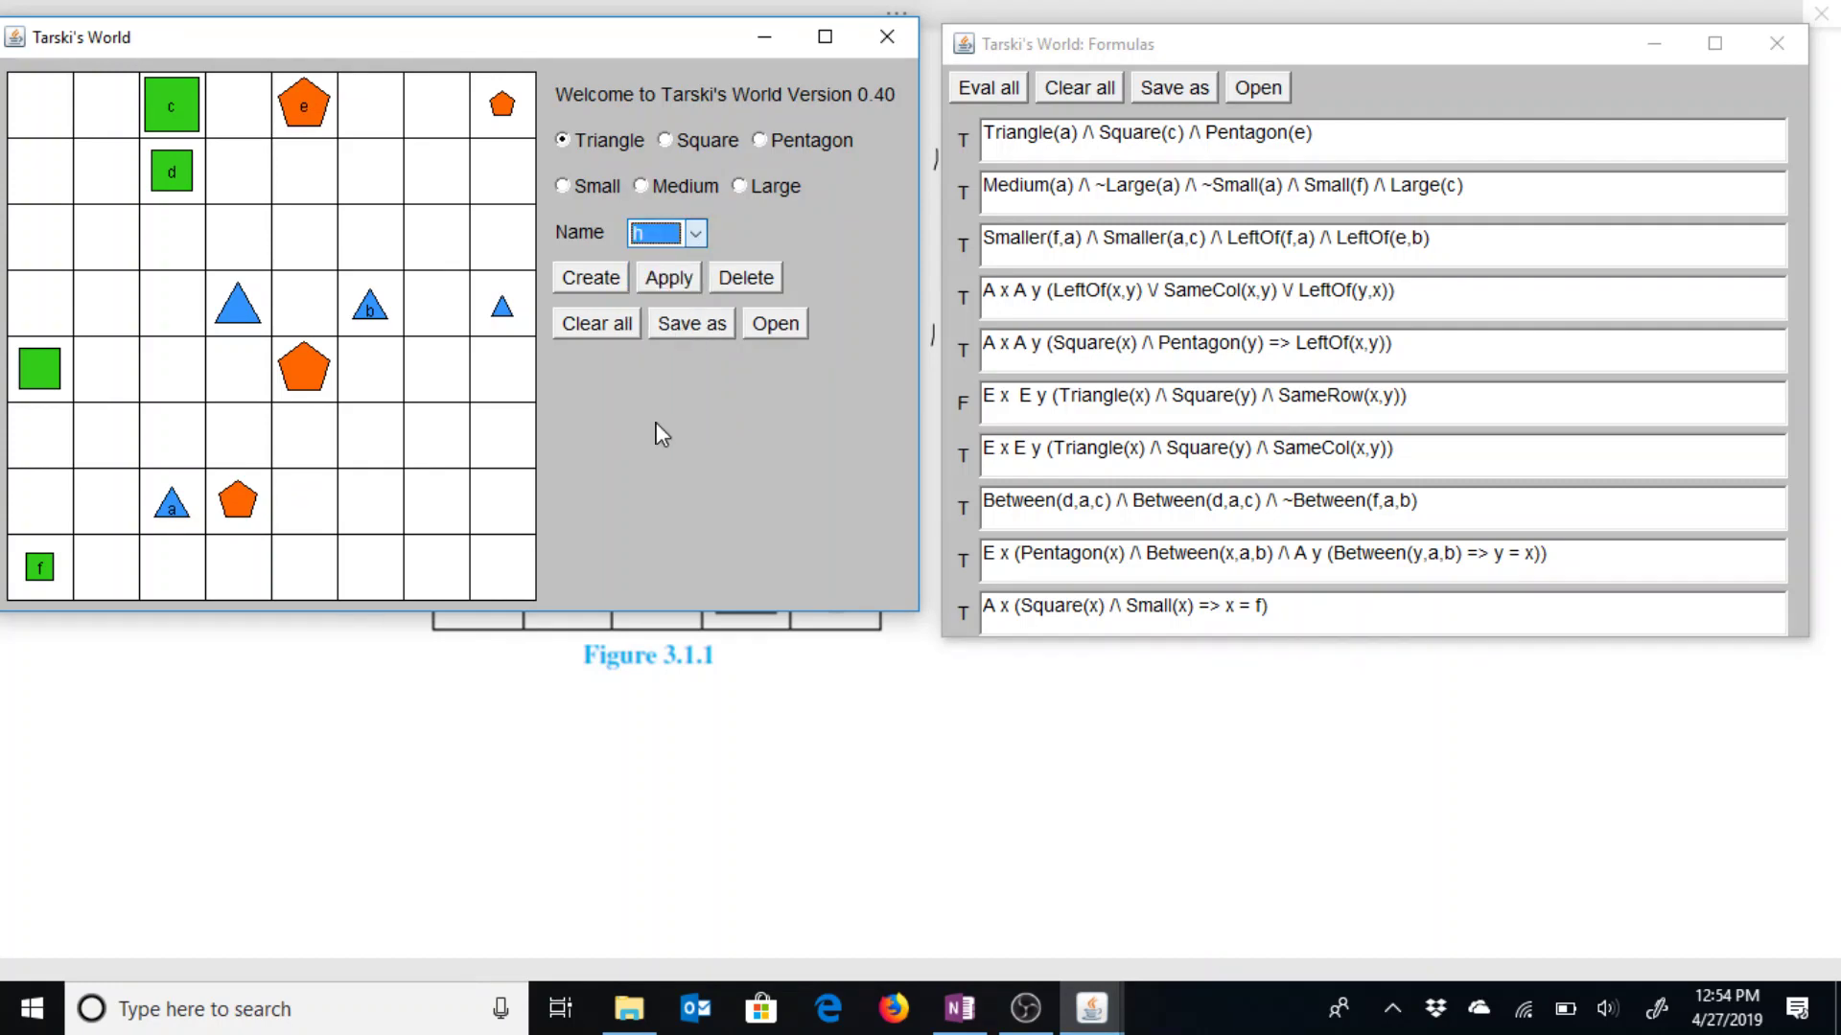
{"action": "left_click", "coordinate": [361, 182]}
{"action": "left_click", "coordinate": [563, 141]}
{"action": "left_click", "coordinate": [683, 236]}
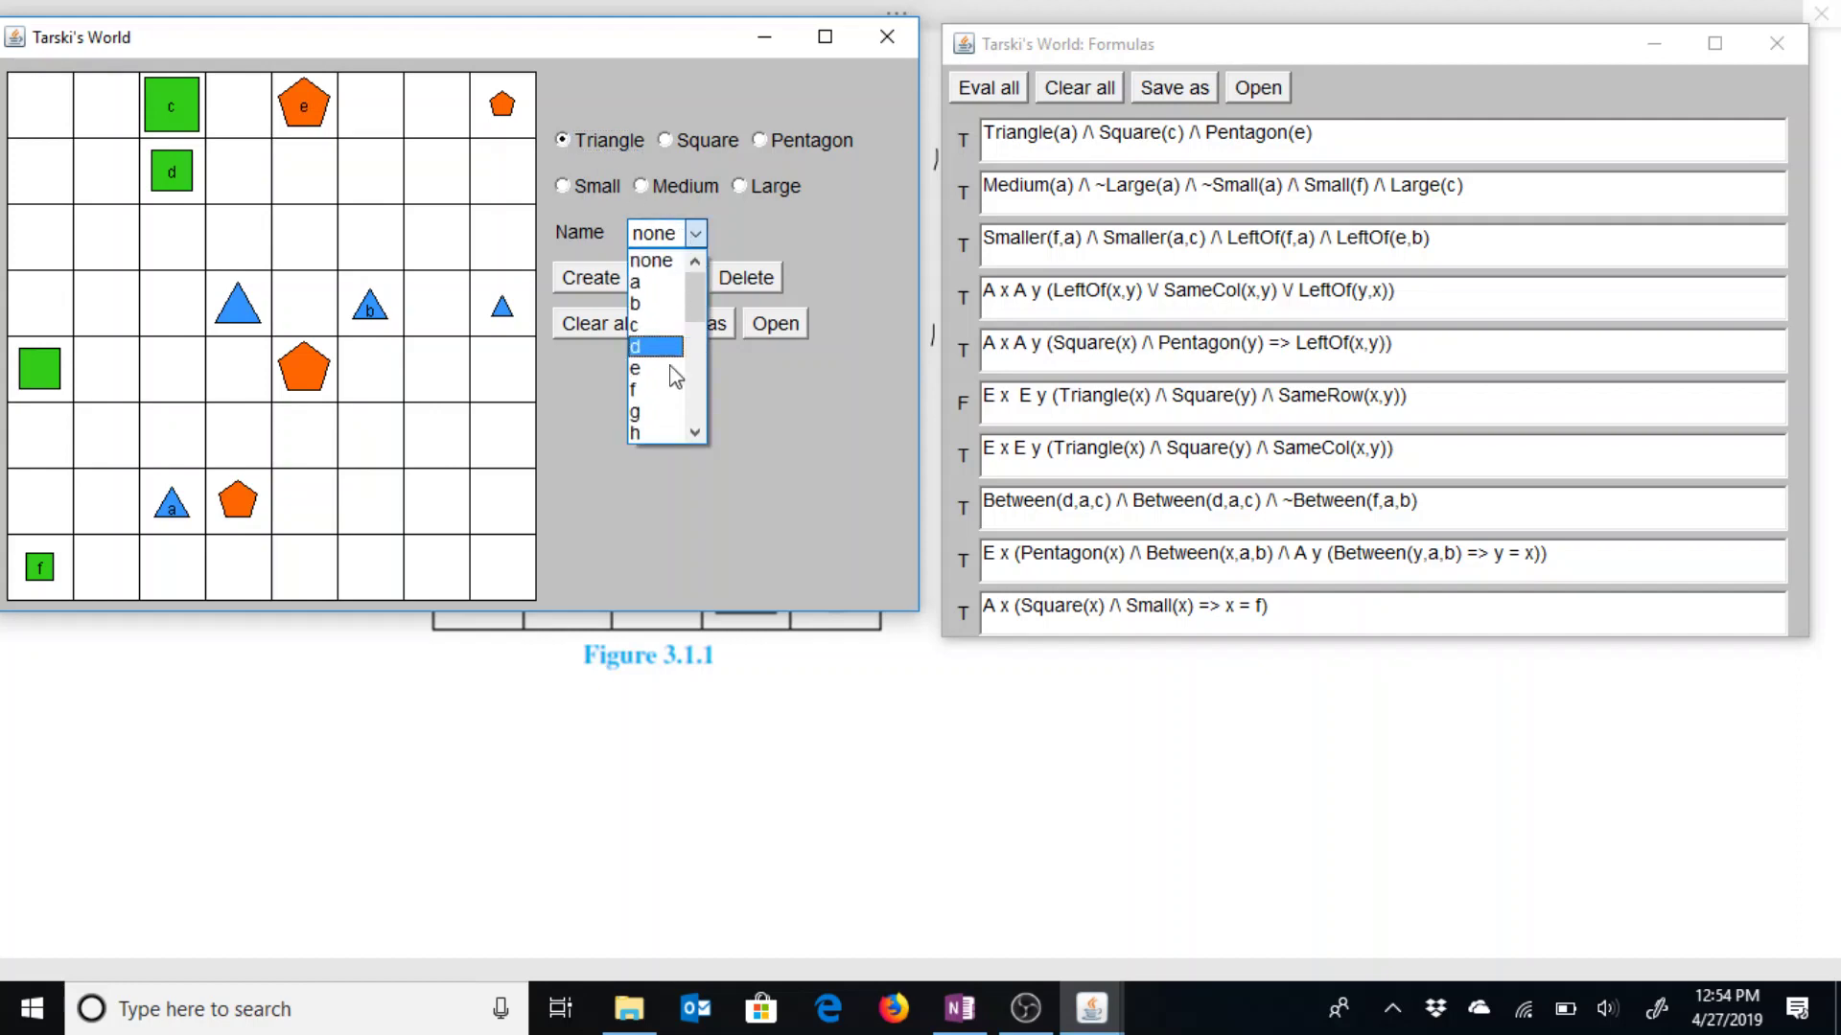
{"action": "left_click", "coordinate": [671, 418]}
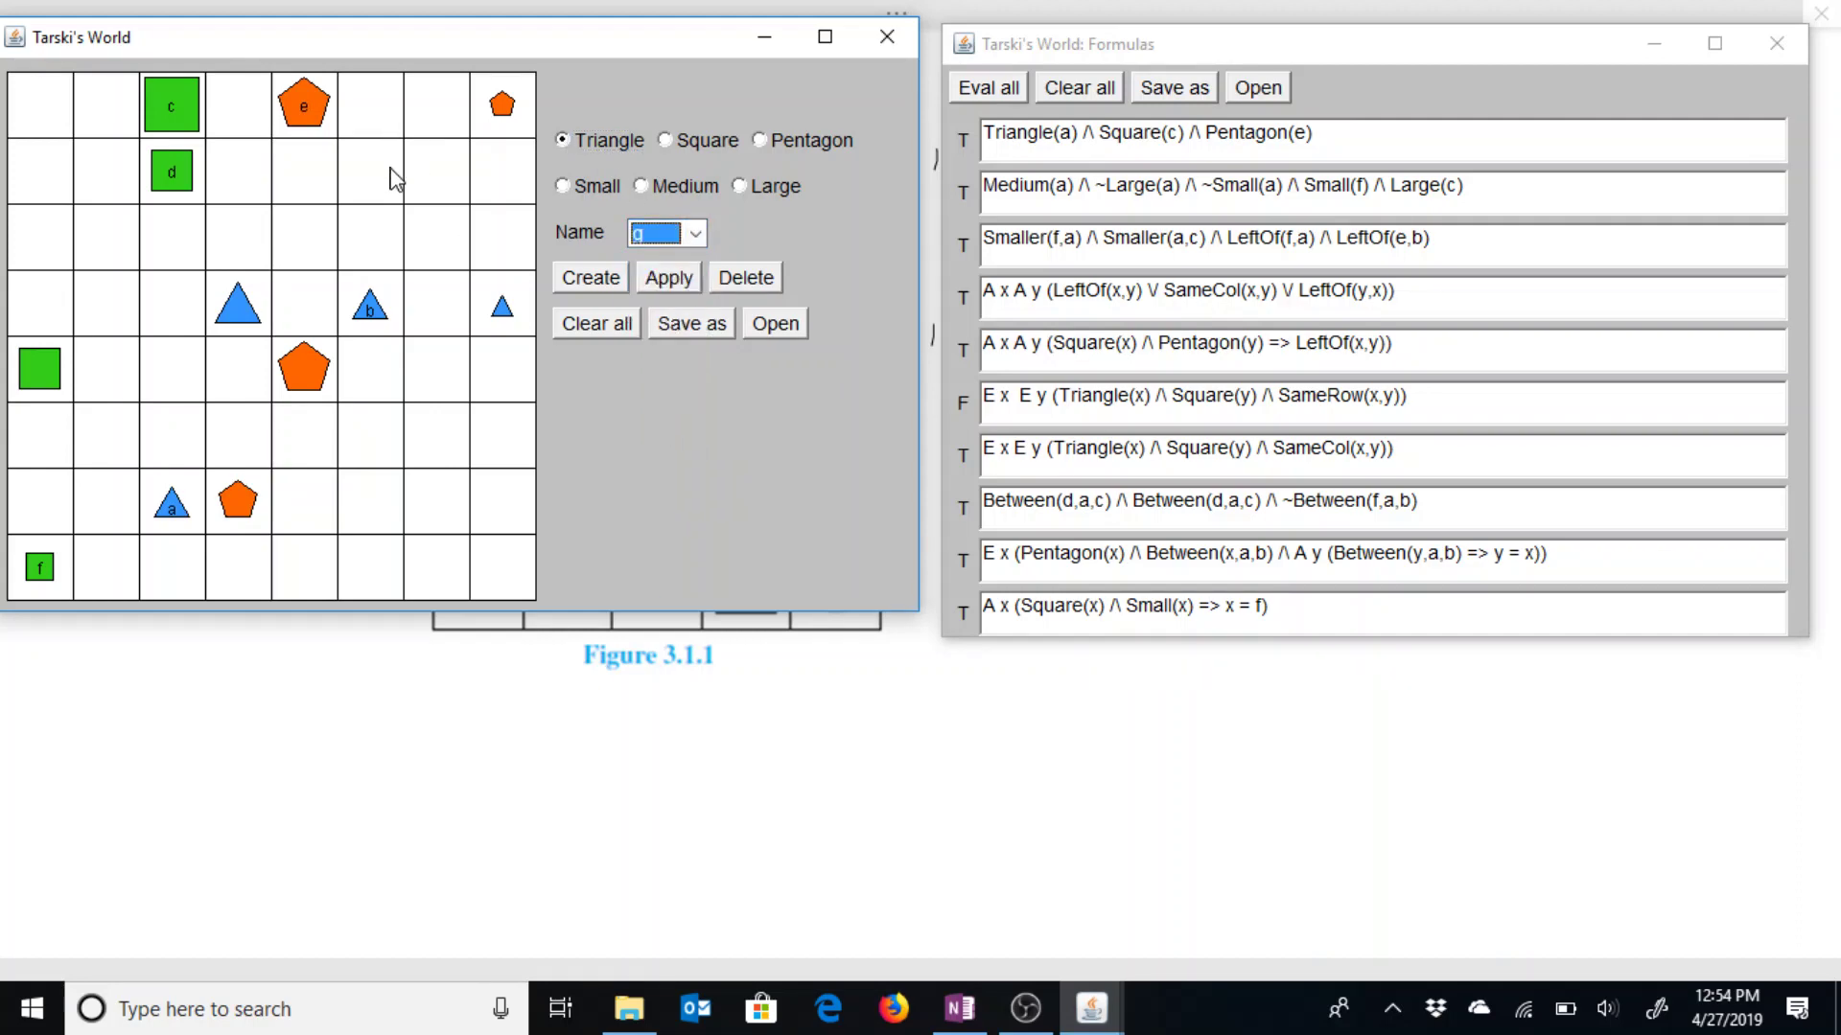
{"action": "left_click", "coordinate": [383, 195]}
Step: Create a small triangle named h
{"action": "left_click", "coordinate": [583, 150]}
{"action": "left_click", "coordinate": [694, 233]}
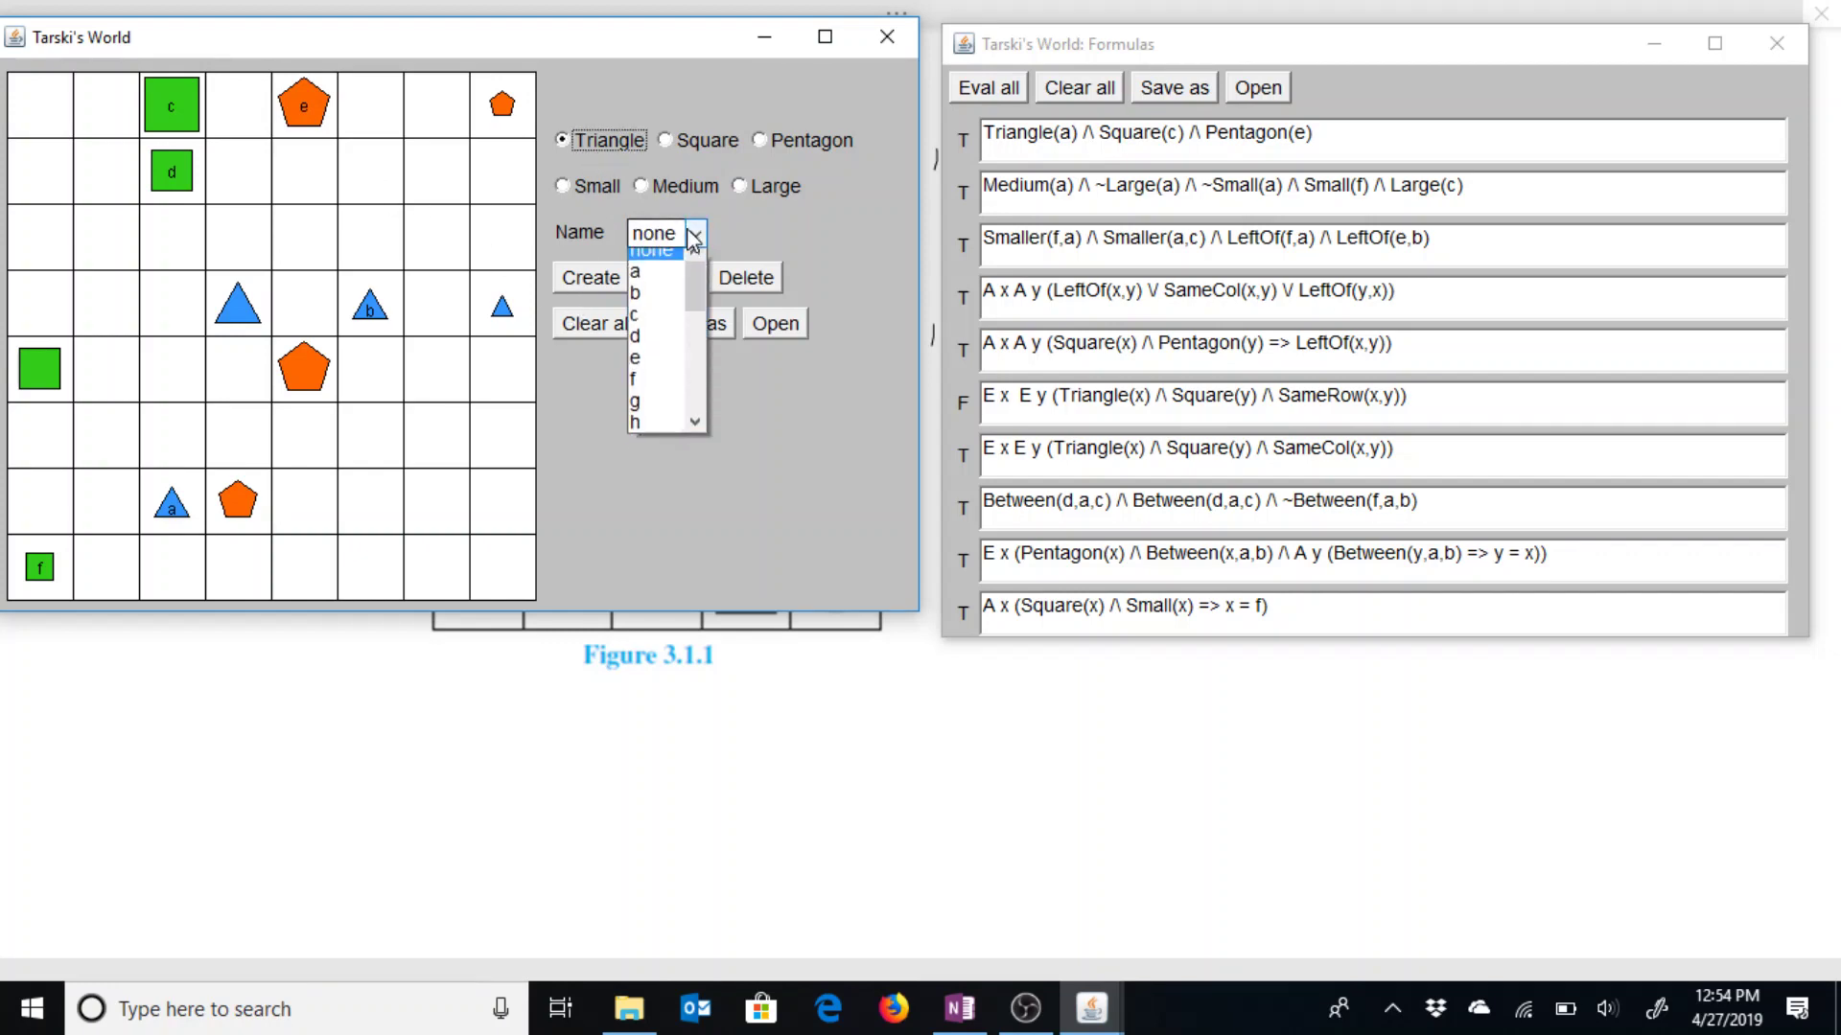
{"action": "left_click", "coordinate": [660, 429]}
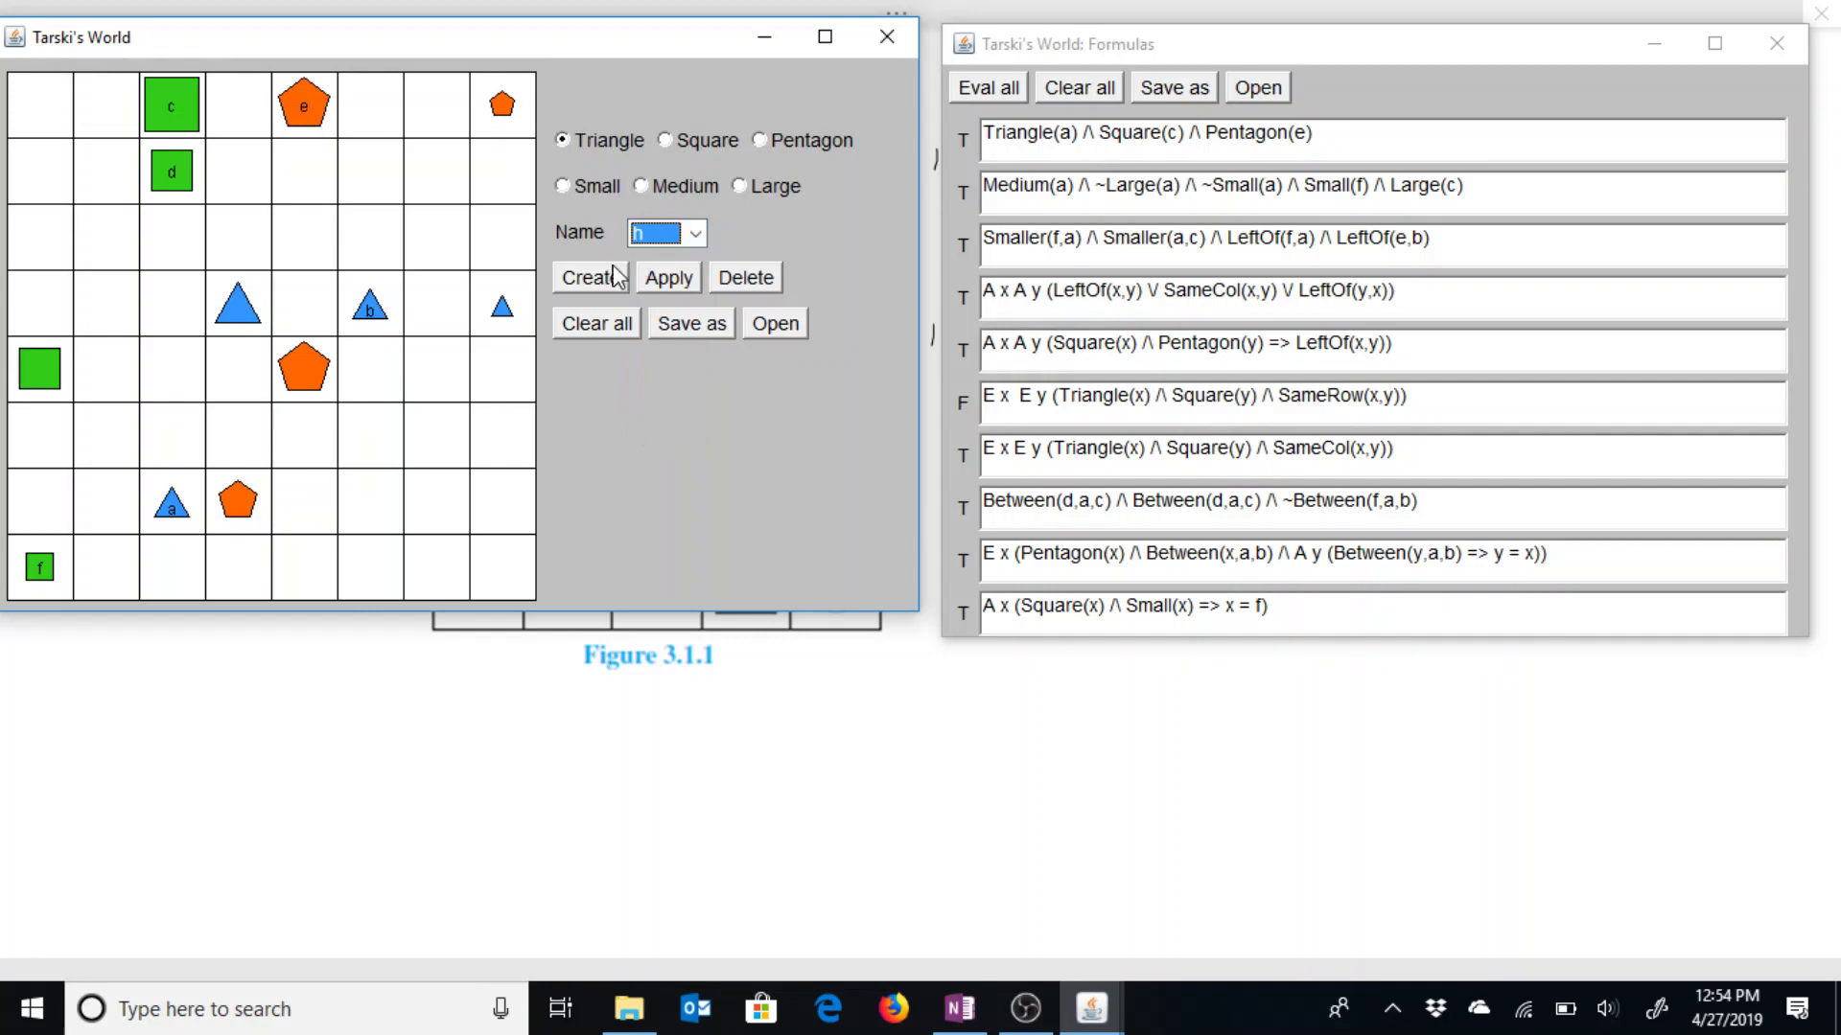
{"action": "left_click", "coordinate": [587, 188]}
{"action": "left_click", "coordinate": [592, 278]}
Step: Move triangle h to row 2, column 7, then deselect it
{"action": "left_click", "coordinate": [41, 113]}
{"action": "left_click_drag", "start_coordinate": [42, 116], "coordinate": [441, 192]}
{"action": "left_click", "coordinate": [533, 169]}
{"action": "left_click", "coordinate": [640, 239]}
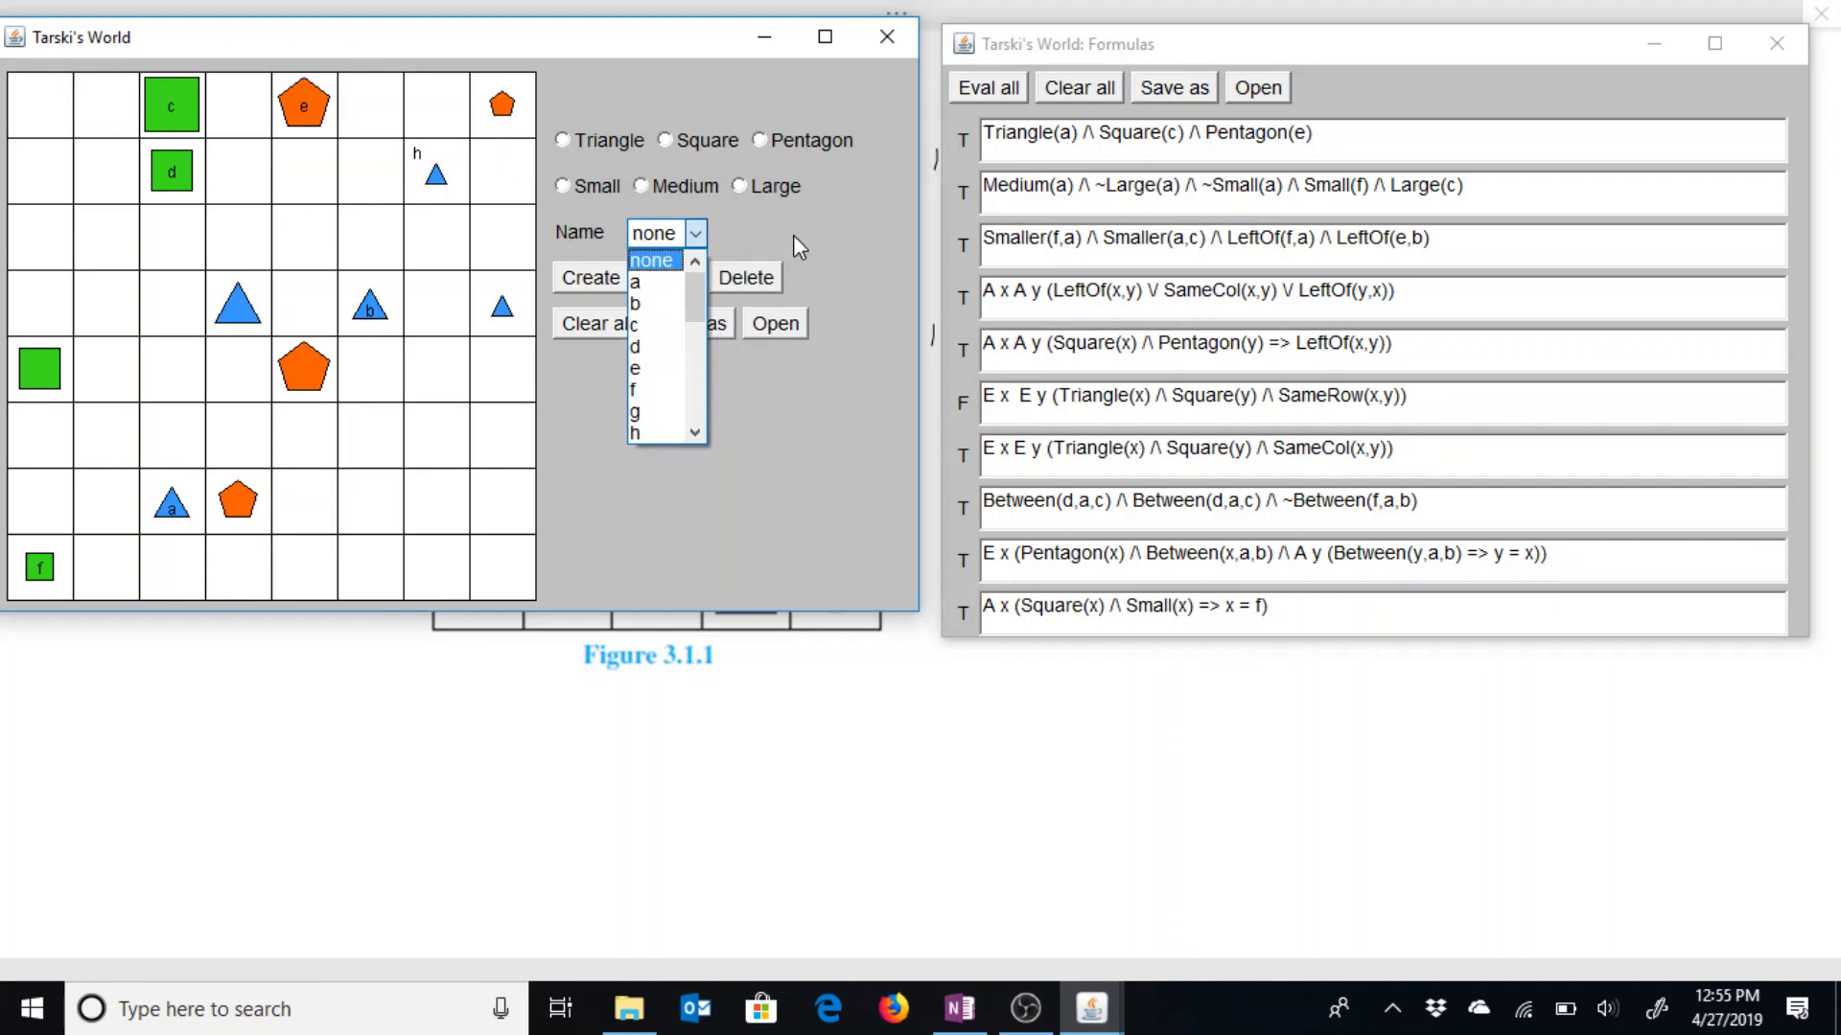
{"action": "left_click", "coordinate": [698, 234]}
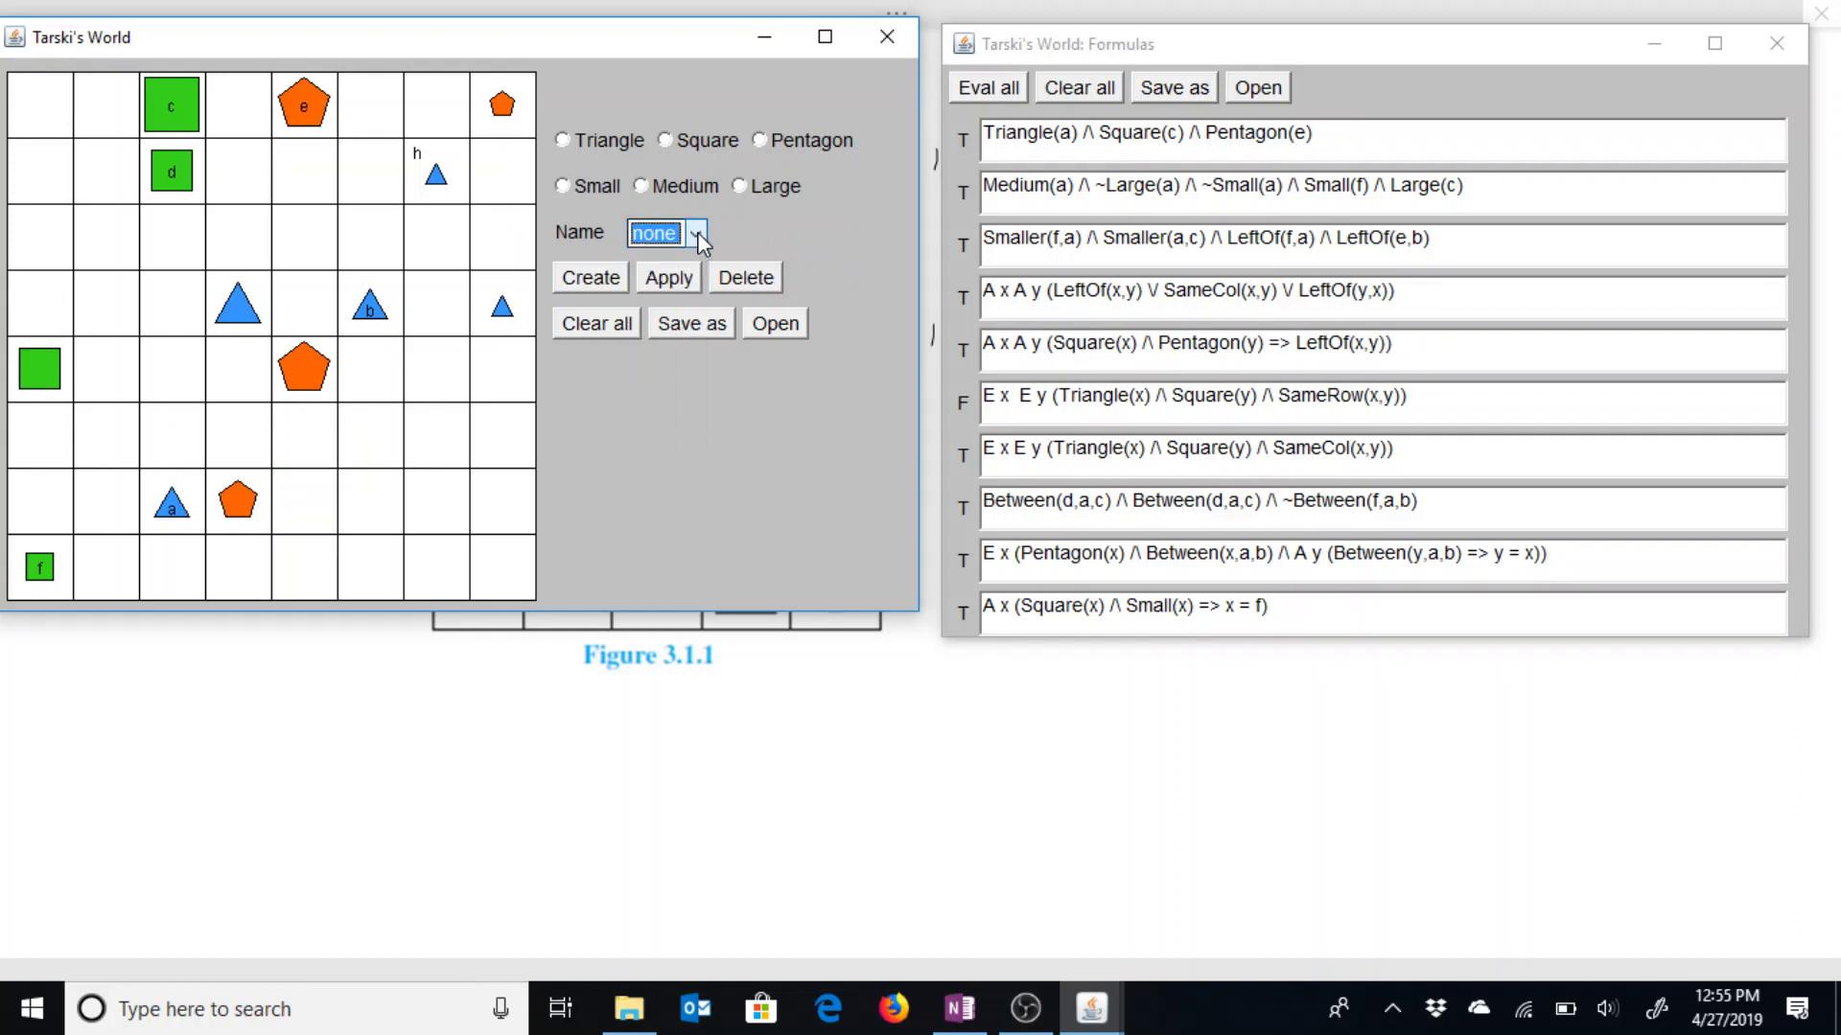